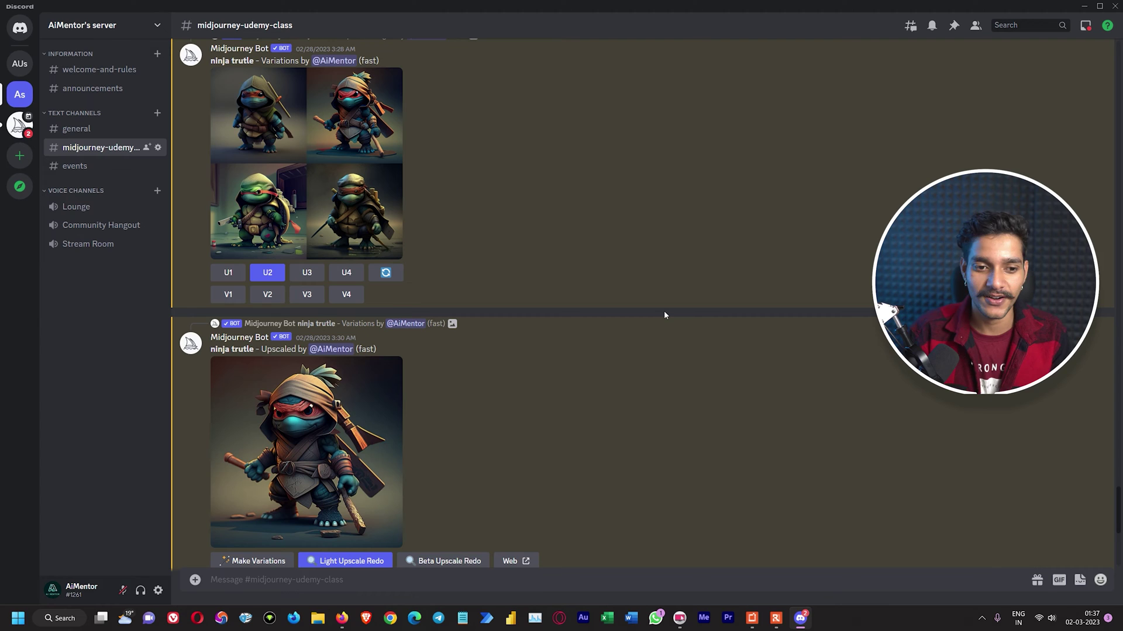
# Step: Scroll through the earlier ninja turtle posts and back to the latest Light upscale
pyautogui.scroll(15, 697, 345)
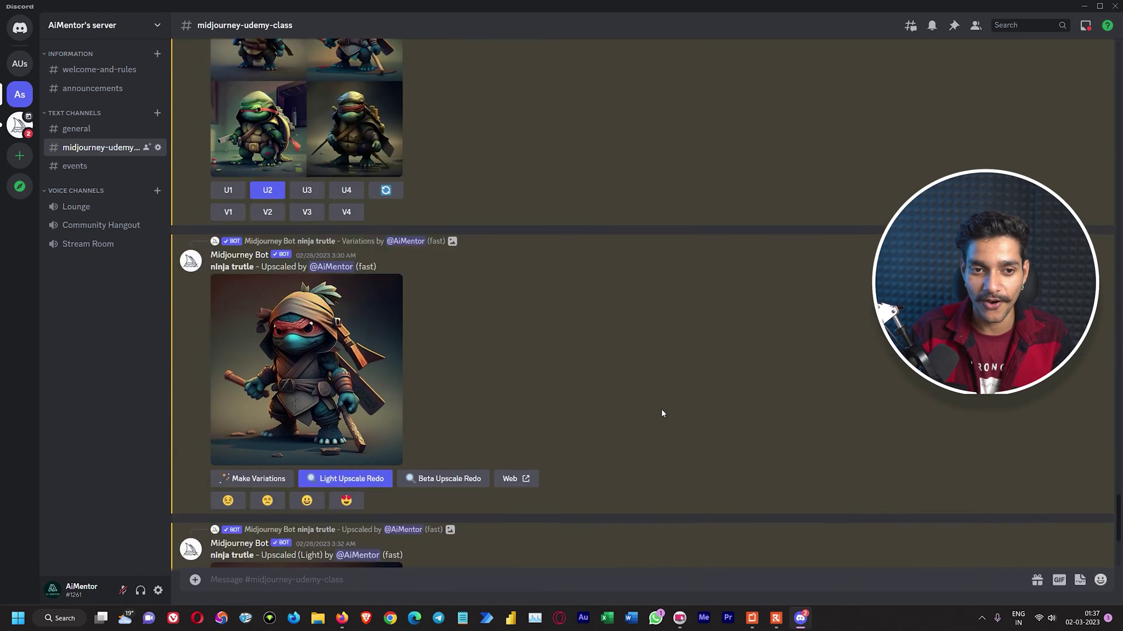
pyautogui.scroll(-15, 662, 412)
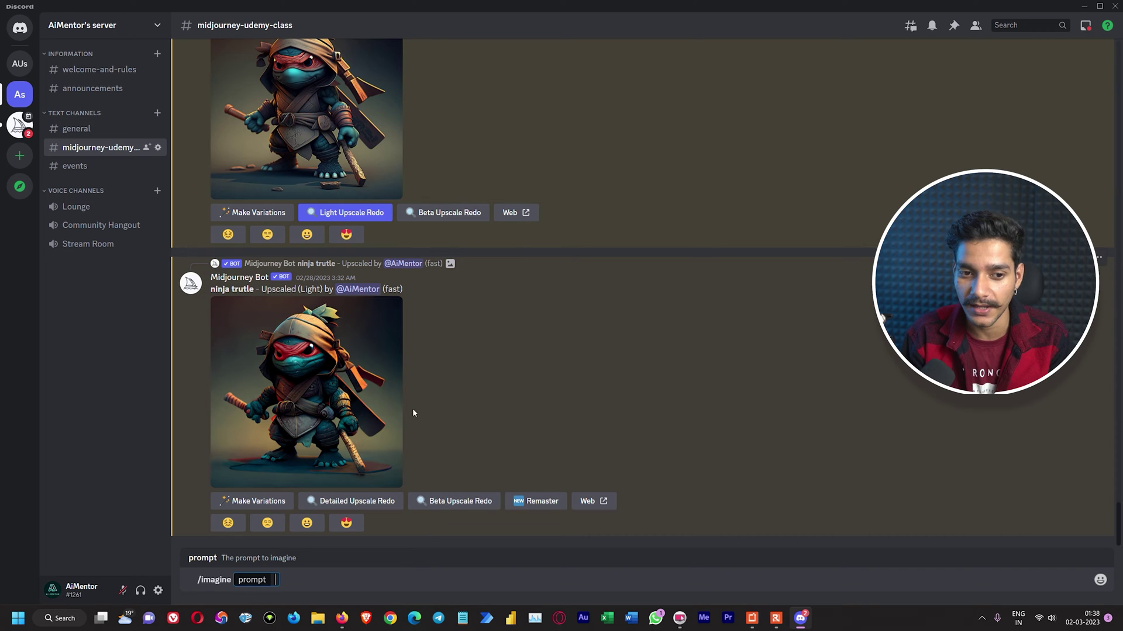
pyautogui.scroll(5, 418, 403)
# Step: Preview the old ninja turtle variations grid enlarged, then close it
pyautogui.scroll(5, 419, 401)
pyautogui.click(324, 345)
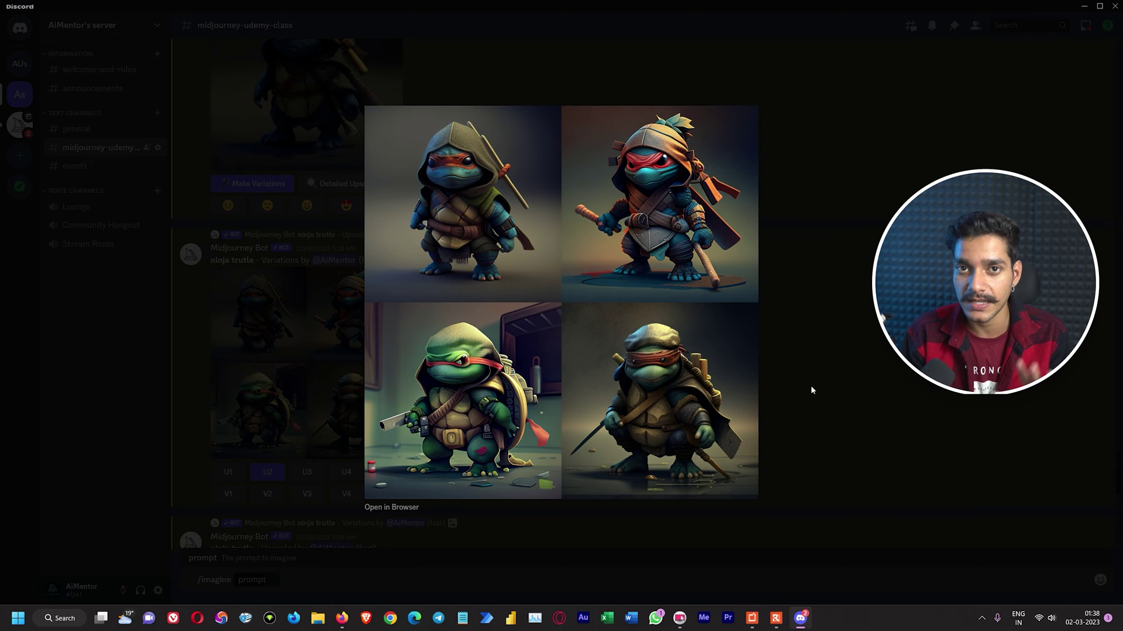
pyautogui.click(836, 368)
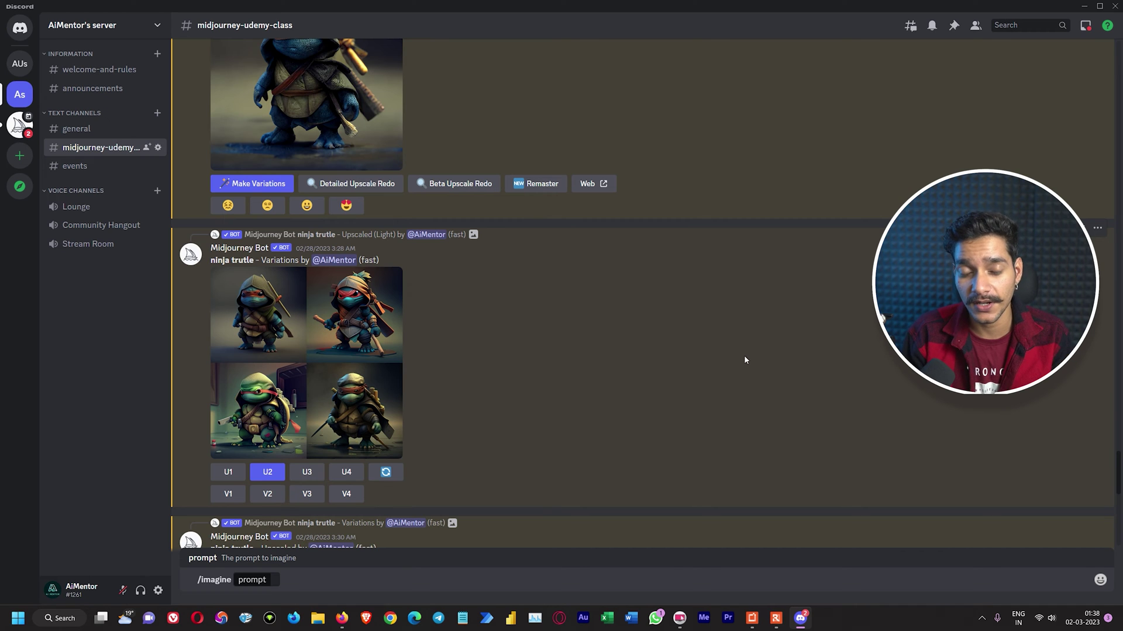
# Step: Submit the /imagine prompt 'waterfall from heaven' to the Midjourney Bot
pyautogui.scroll(-1, 744, 359)
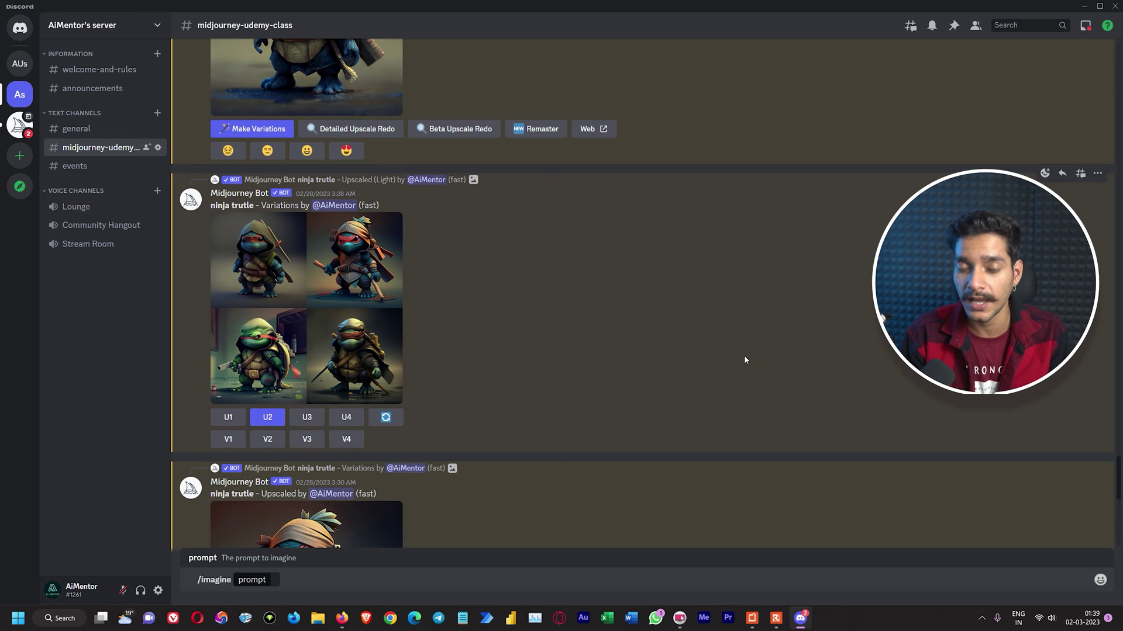
pyautogui.scroll(-9, 745, 359)
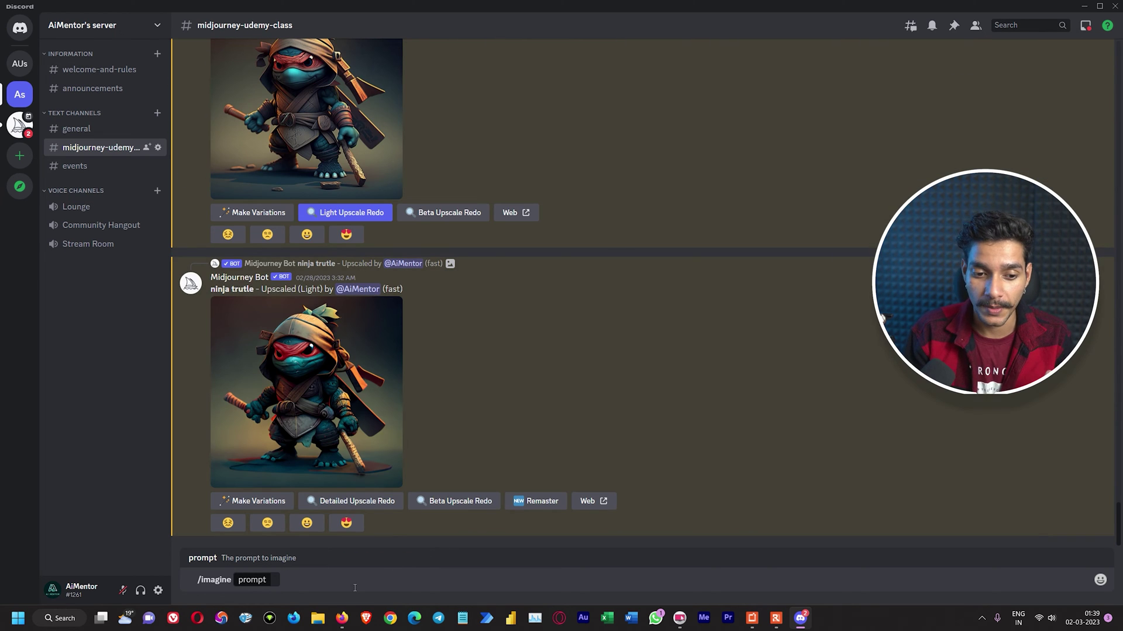
pyautogui.click(300, 585)
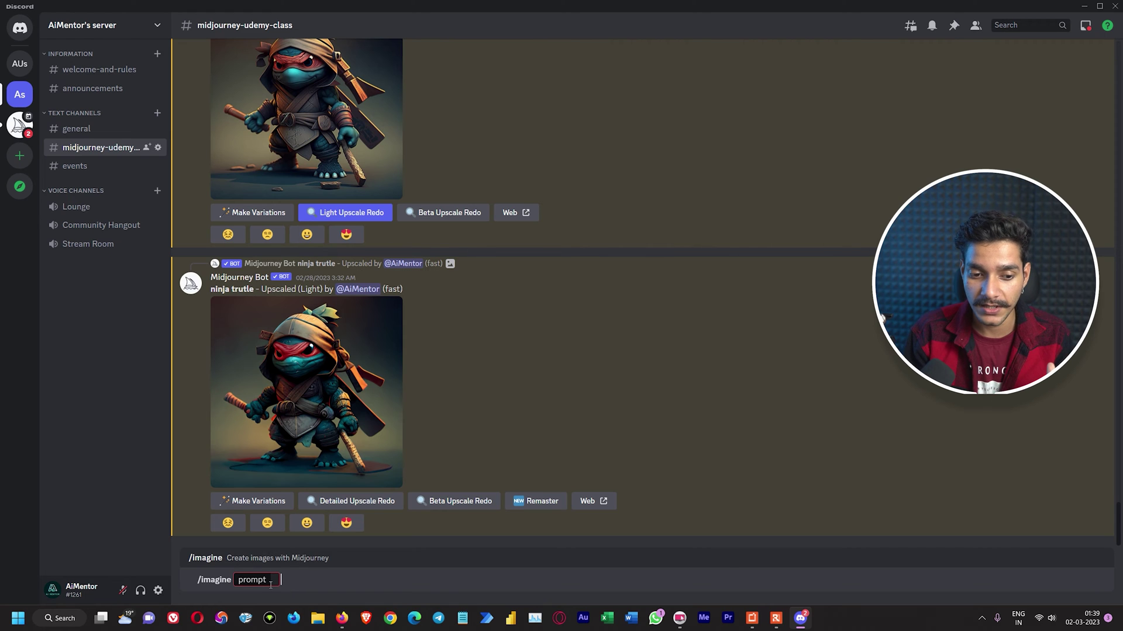
pyautogui.press('Return')
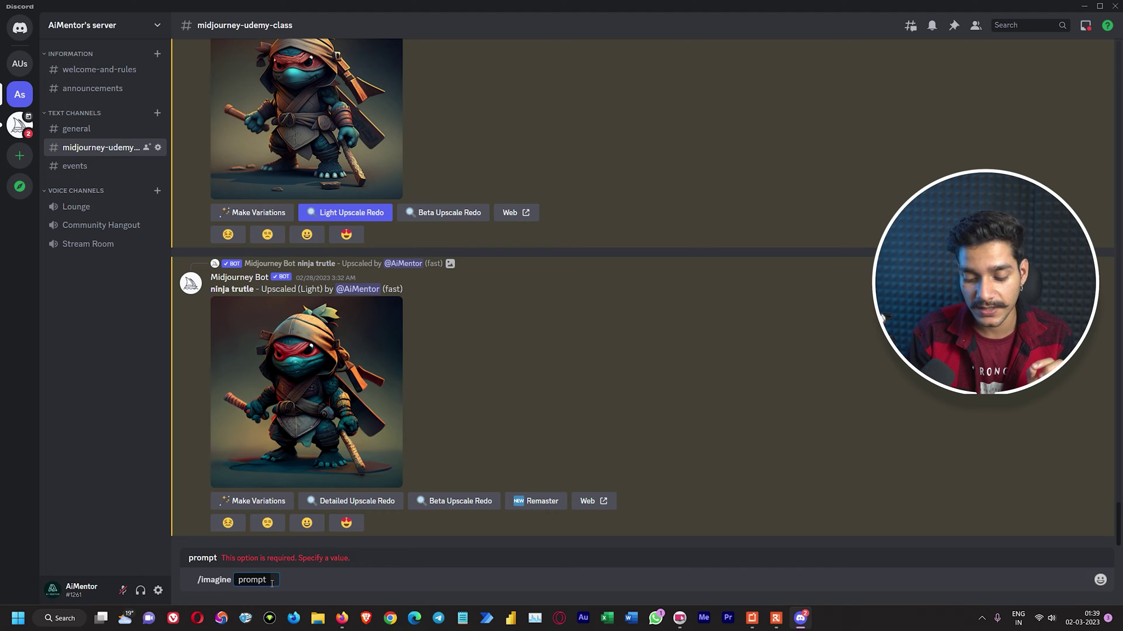
pyautogui.write('waterfall from heaven')
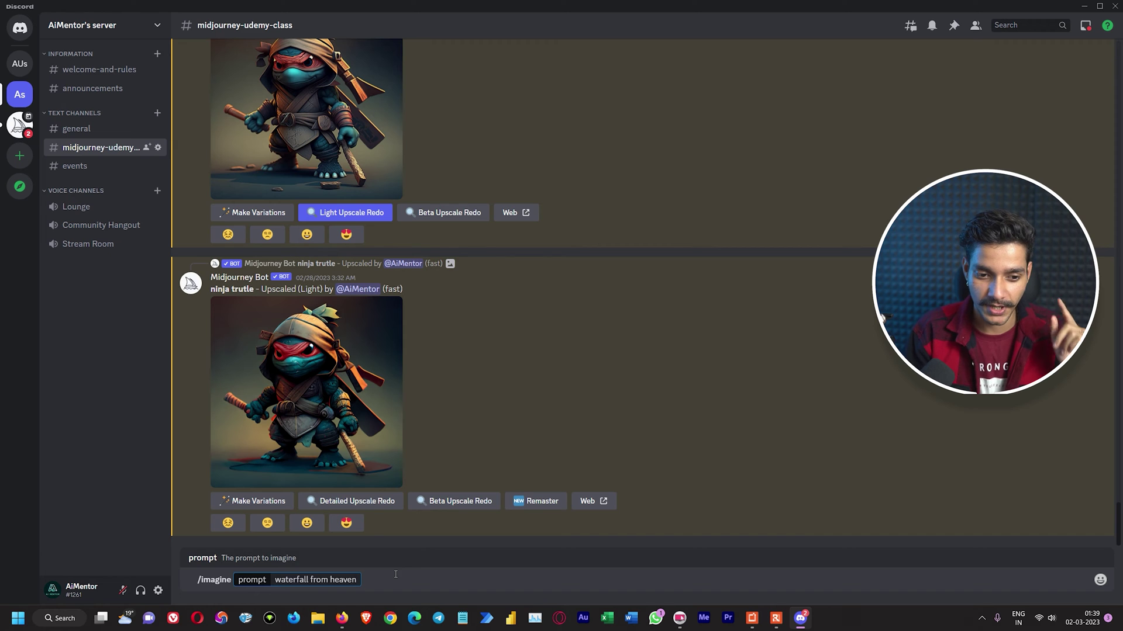
pyautogui.press('Return')
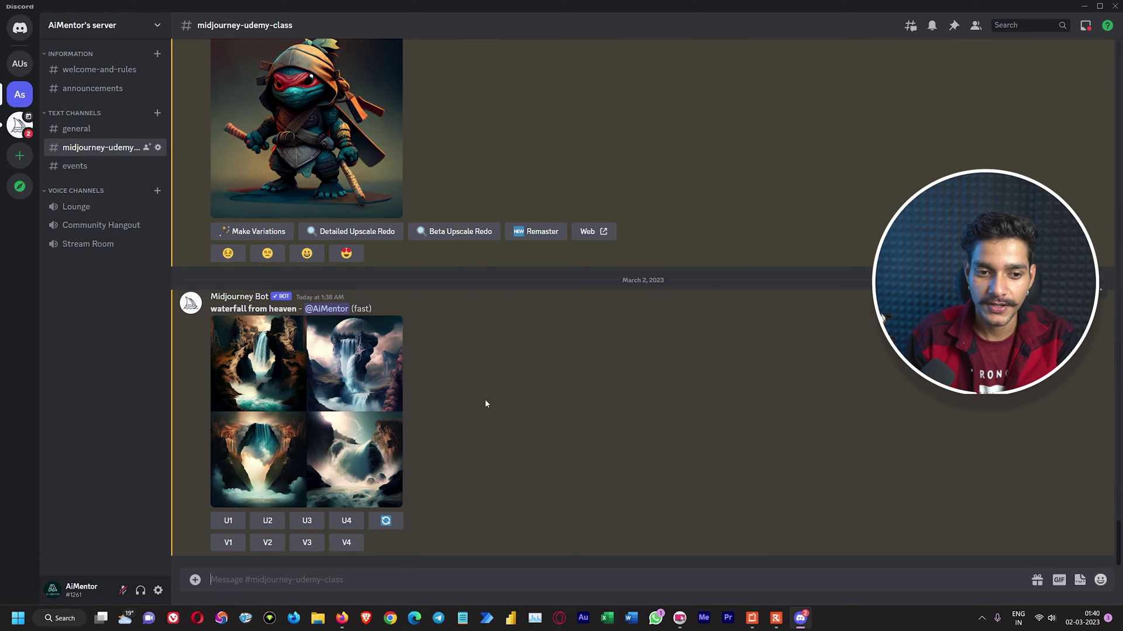
# Step: View the finished four-image 'waterfall from heaven' grid enlarged, then close the preview
pyautogui.click(308, 401)
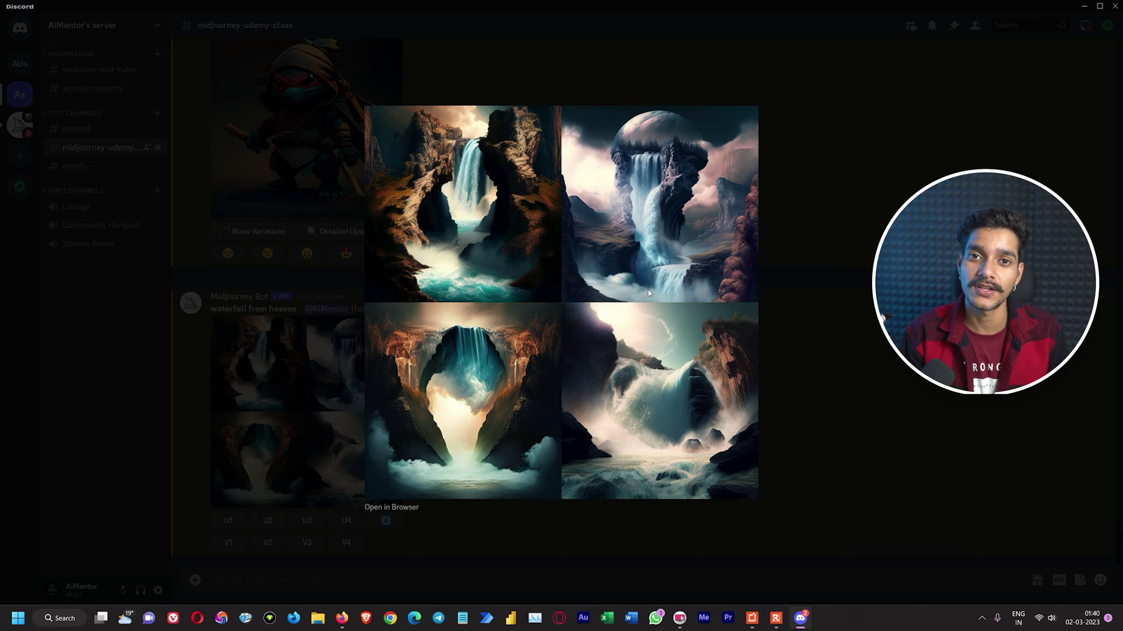
pyautogui.click(830, 210)
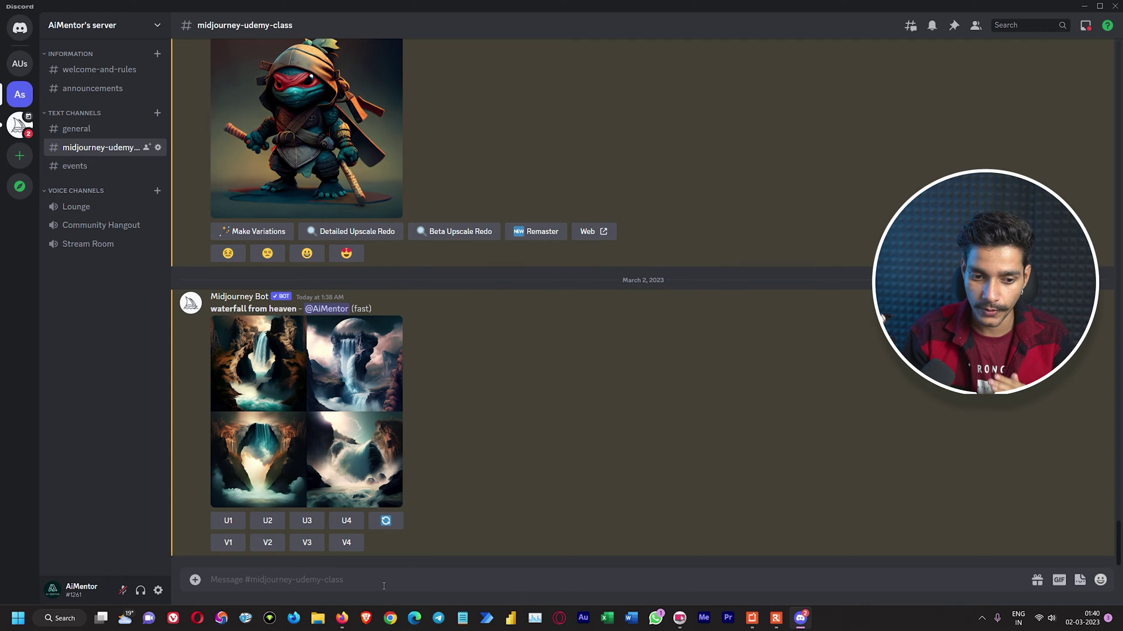
# Step: Submit '/imagine waterfall from heaven --ar 16:9' for a widescreen version
pyautogui.write('/imag')
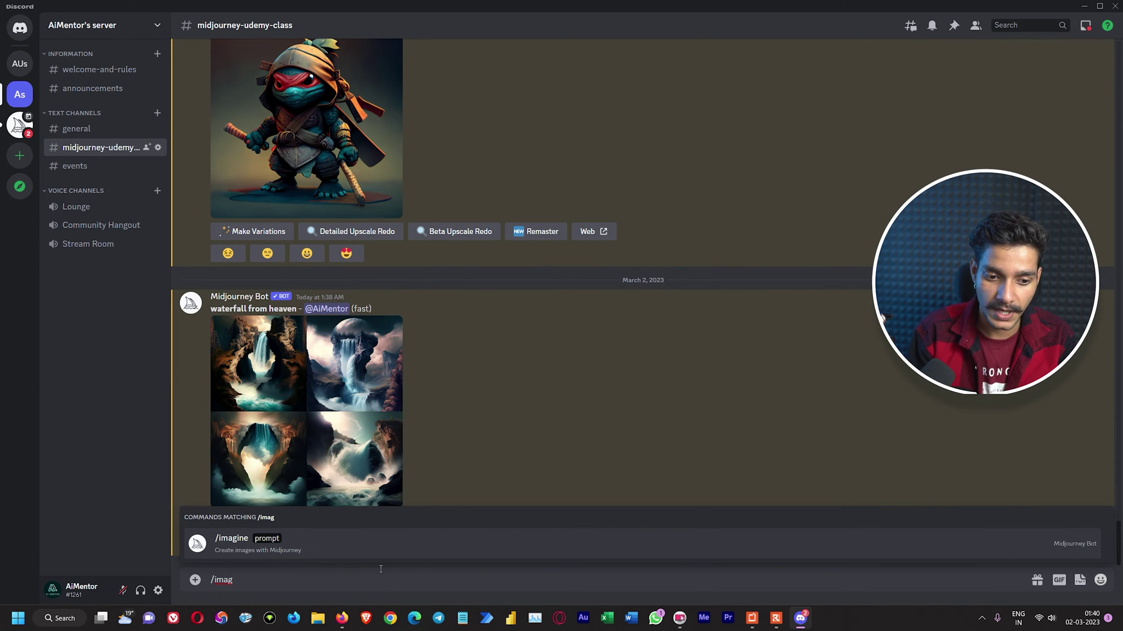
pyautogui.click(374, 545)
pyautogui.write('waterfall from heaven ')
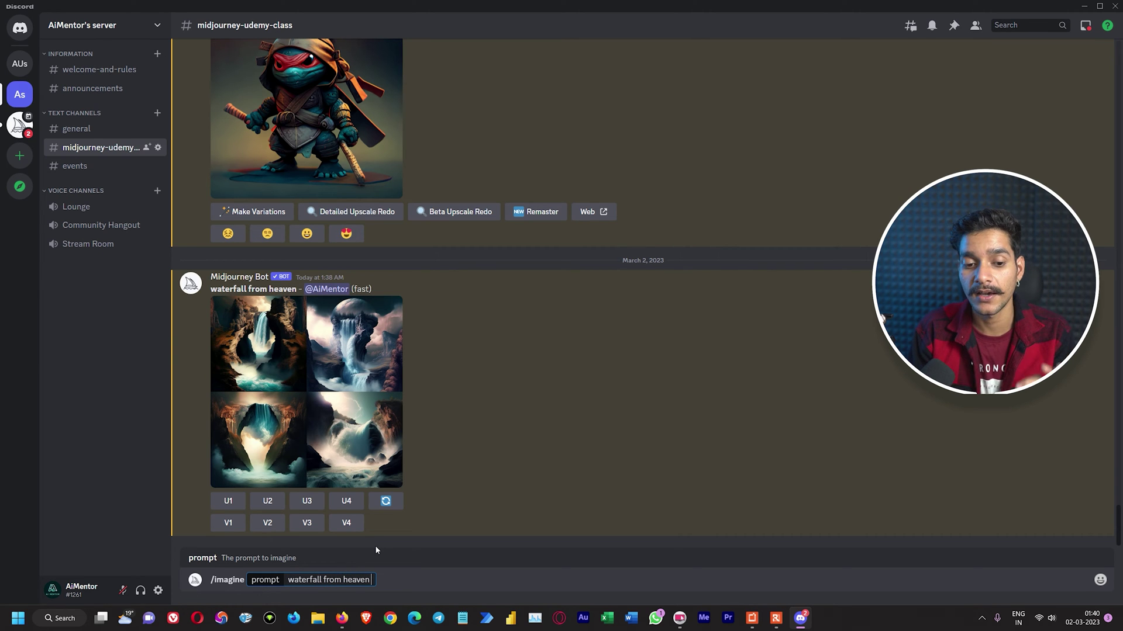
pyautogui.write('--')
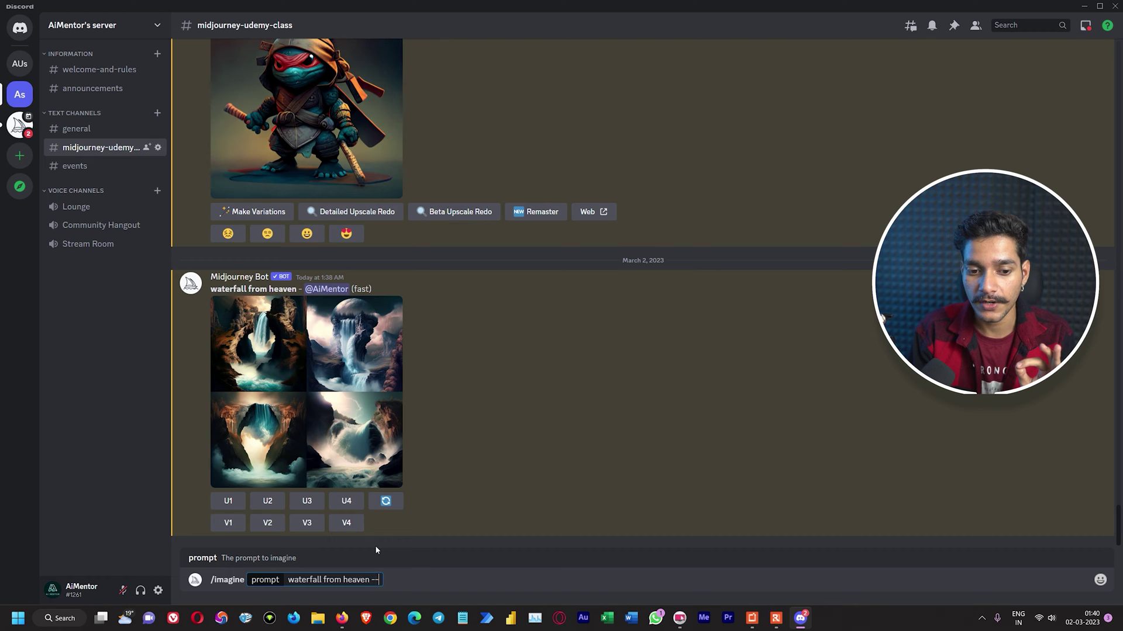
pyautogui.write('ar')
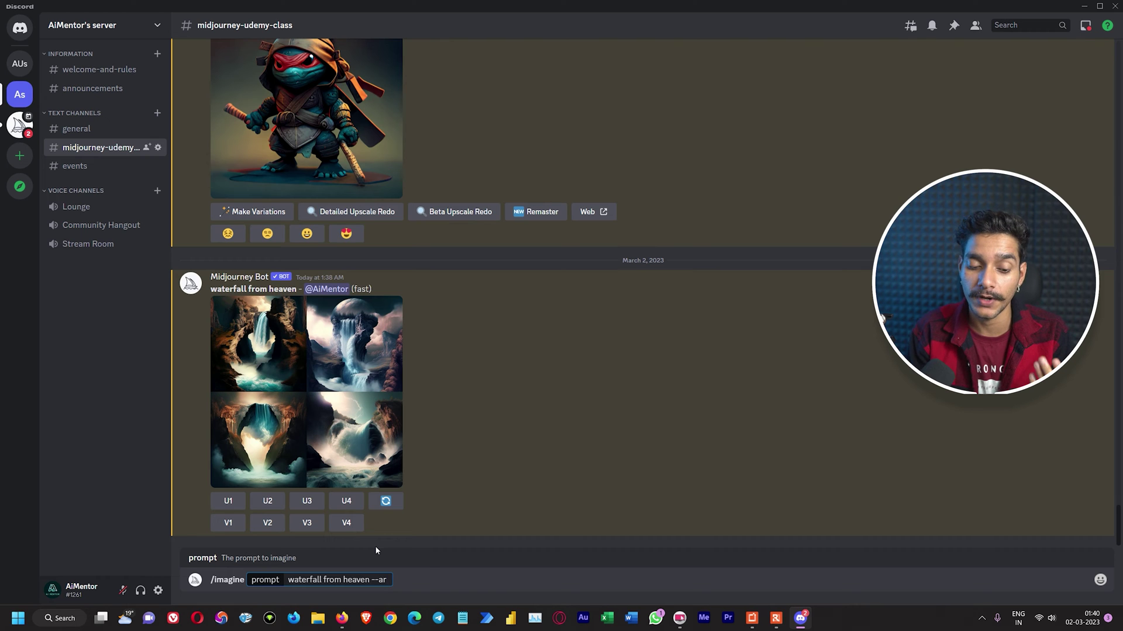
pyautogui.write(' 16:')
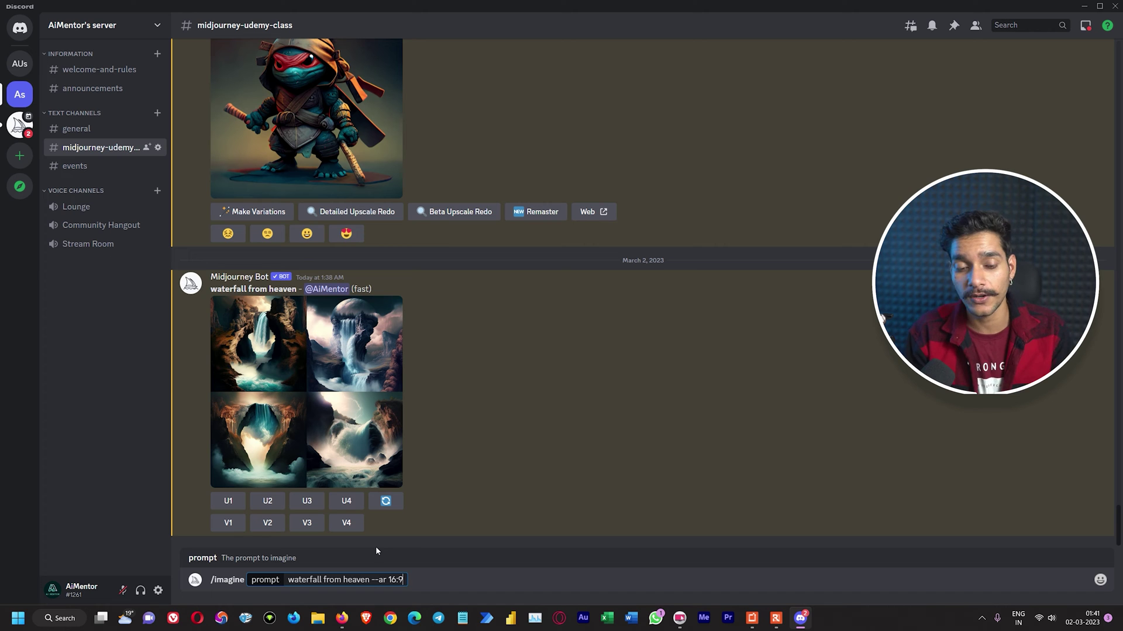
pyautogui.write('9')
pyautogui.press('Return')
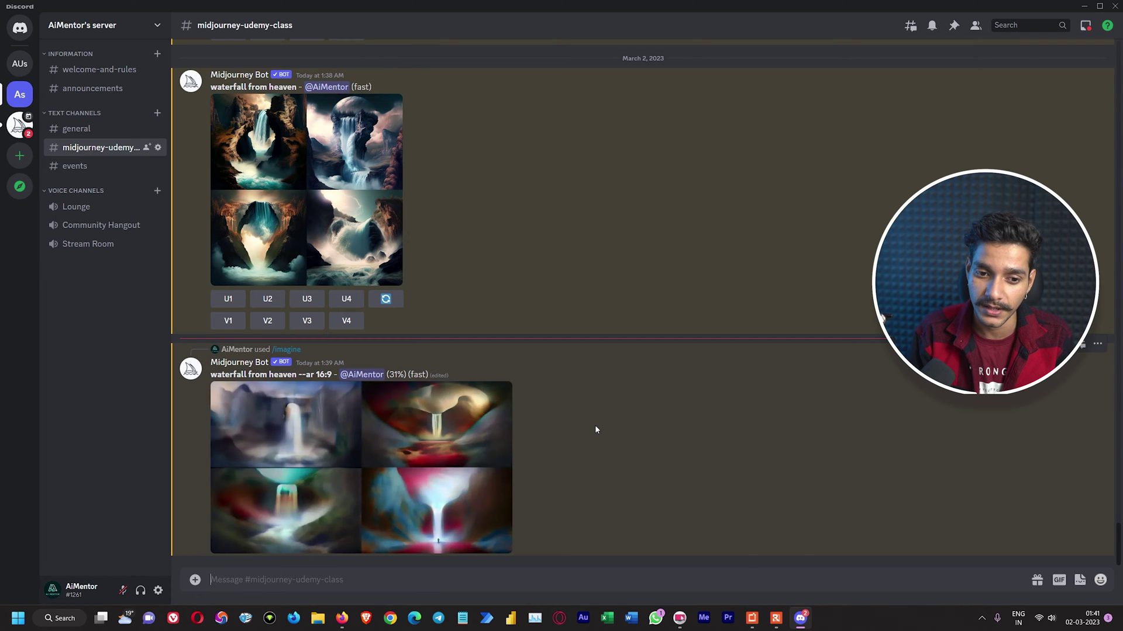
# Step: Inspect the finished 16:9 waterfall grid, then queue the U3 upscale of image #3
pyautogui.click(492, 421)
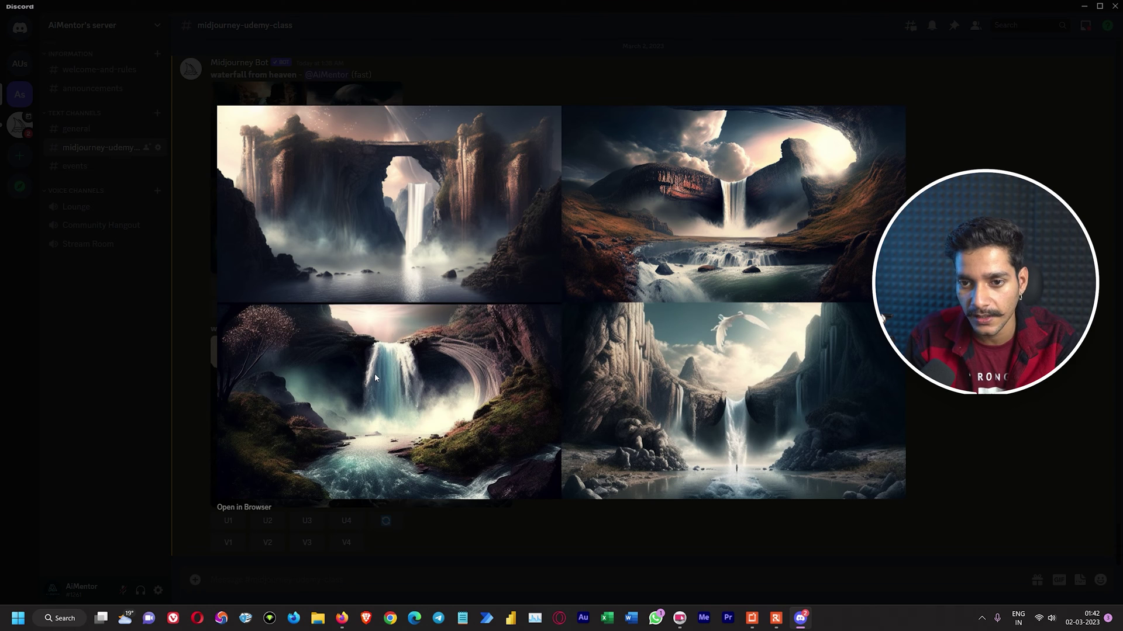
pyautogui.press('Escape')
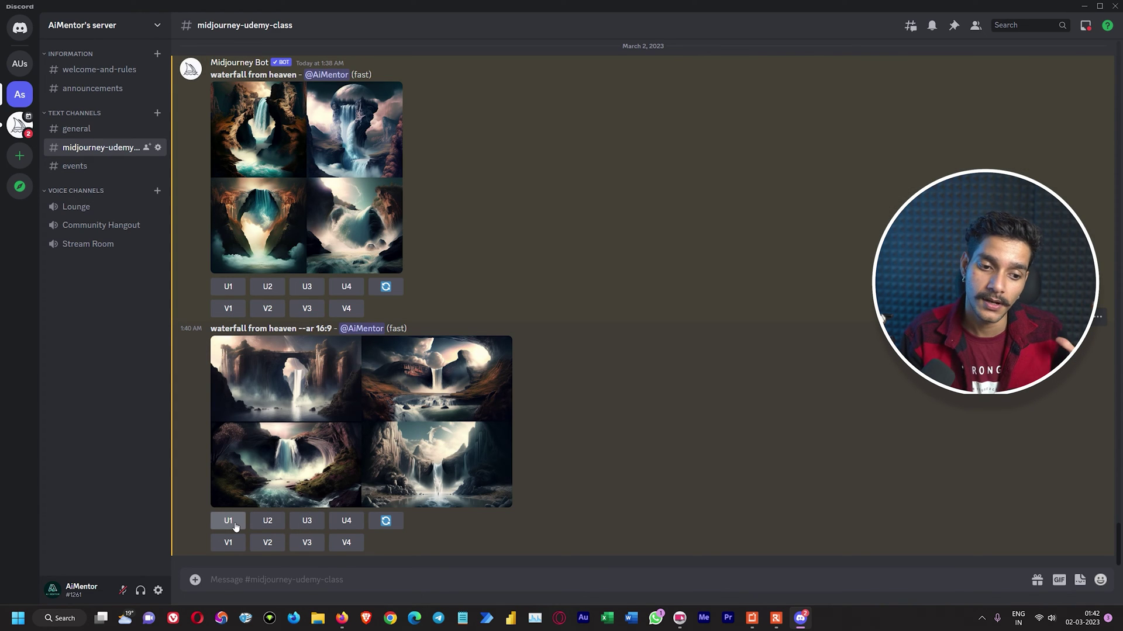
pyautogui.click(307, 520)
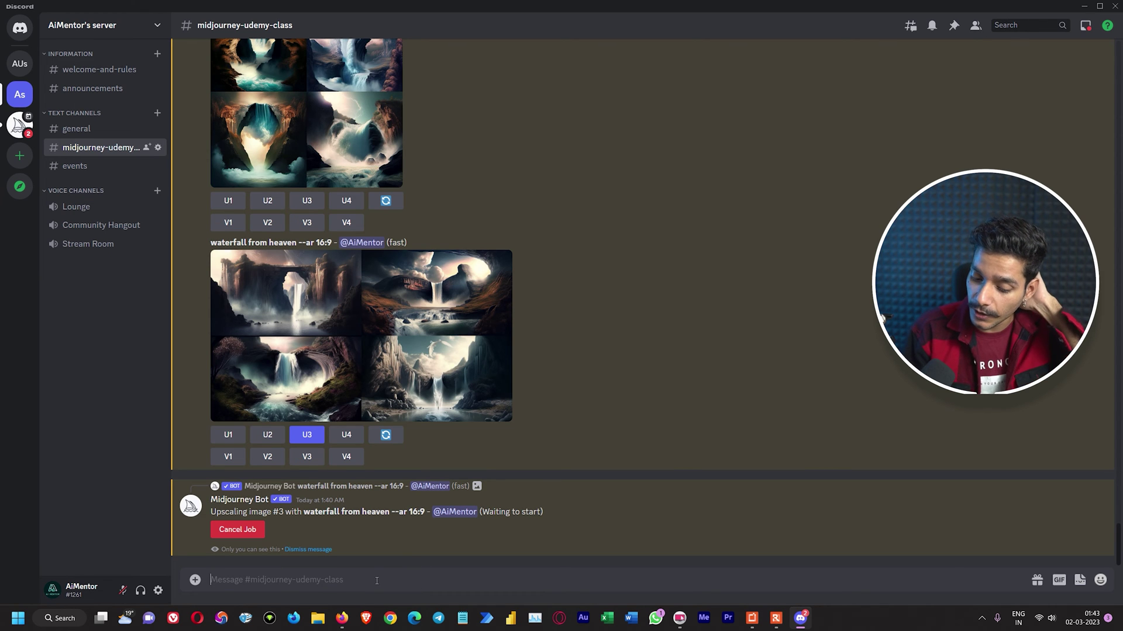
# Step: Send the /imagine prompt 'a dark forest --ar 4:3' to Midjourney
pyautogui.write('/imagin')
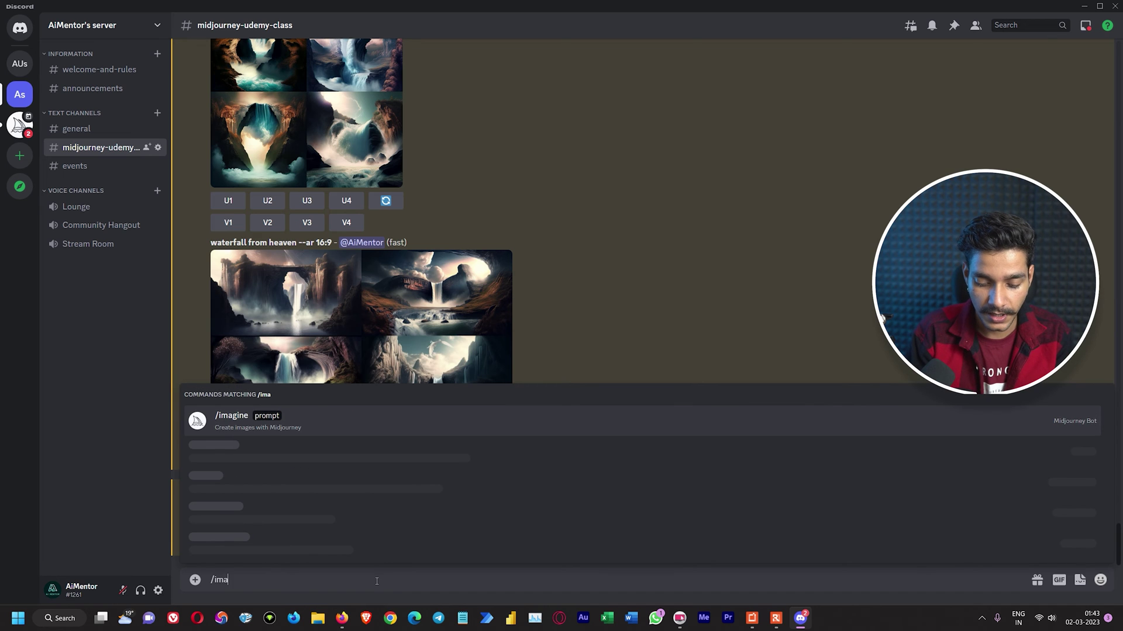
pyautogui.press('Tab')
pyautogui.write('a forest')
pyautogui.press('Left')
pyautogui.press('Left')
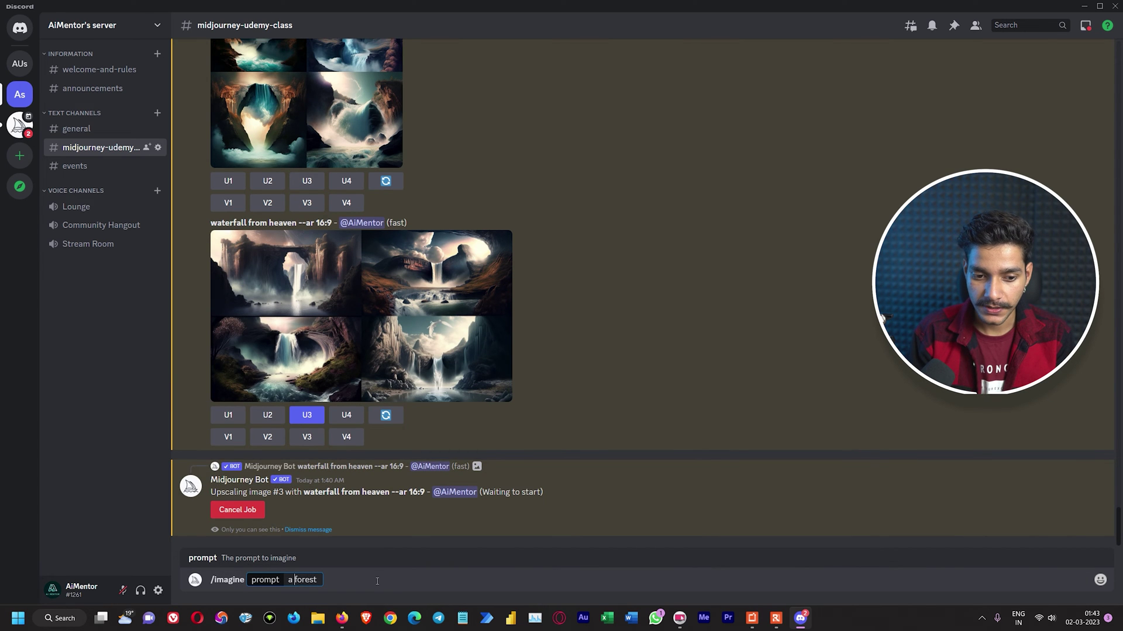
pyautogui.write('dark')
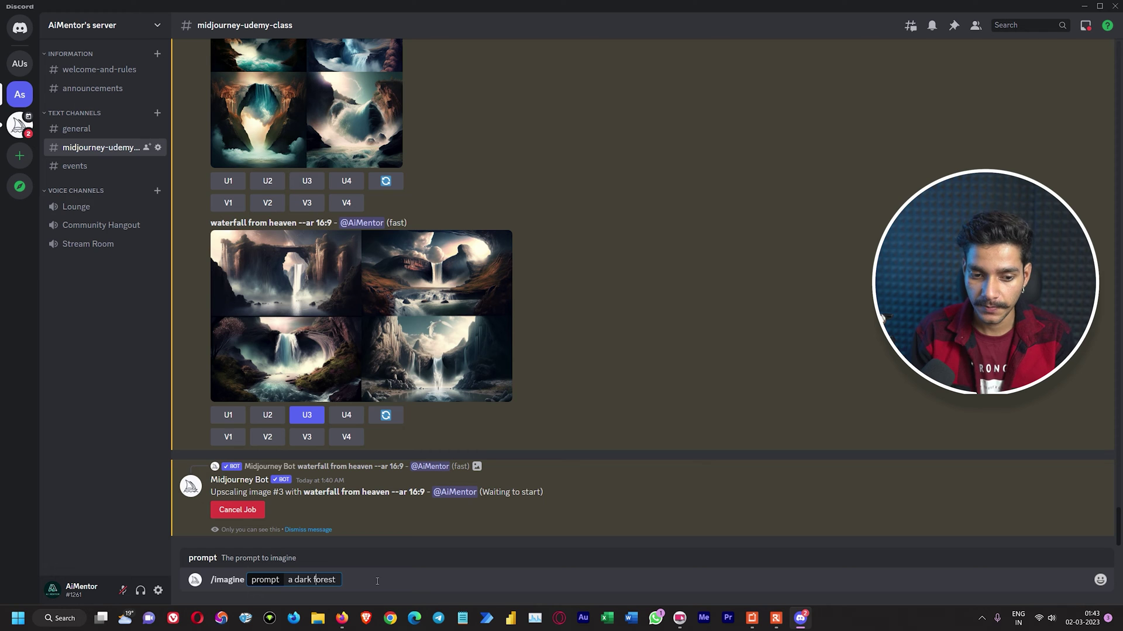
pyautogui.click(377, 581)
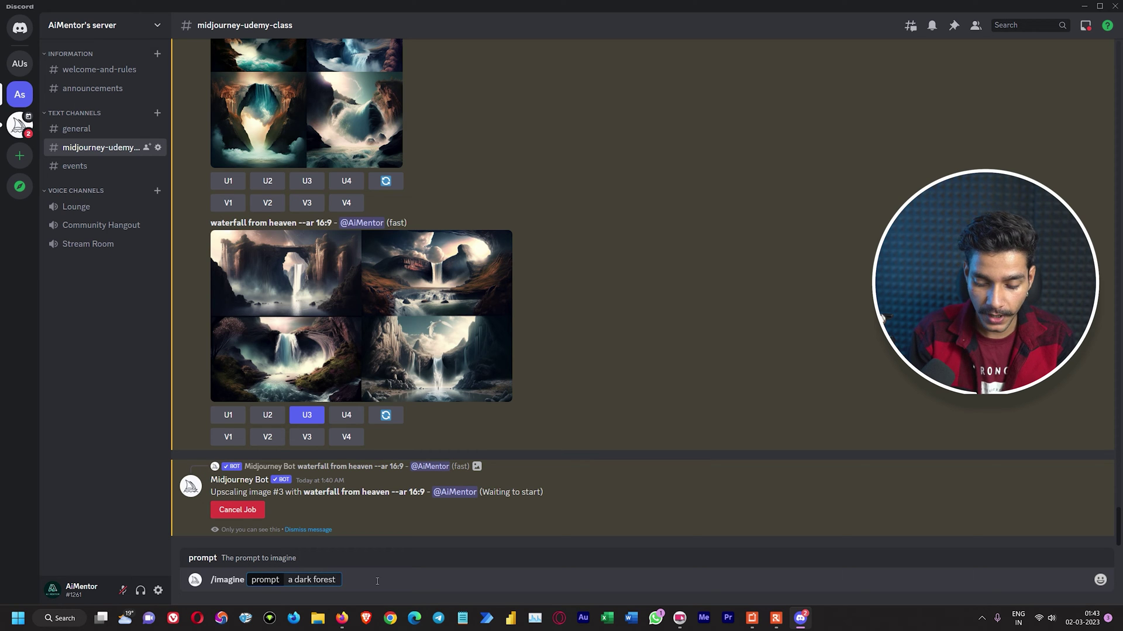
pyautogui.write('--ar ')
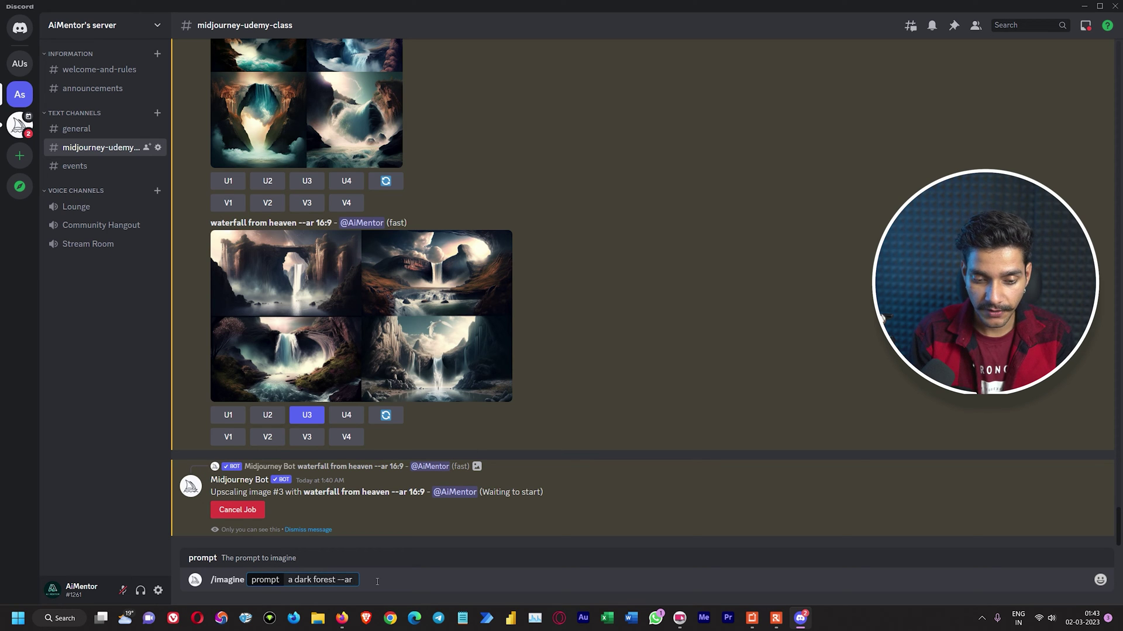
pyautogui.write('16:9')
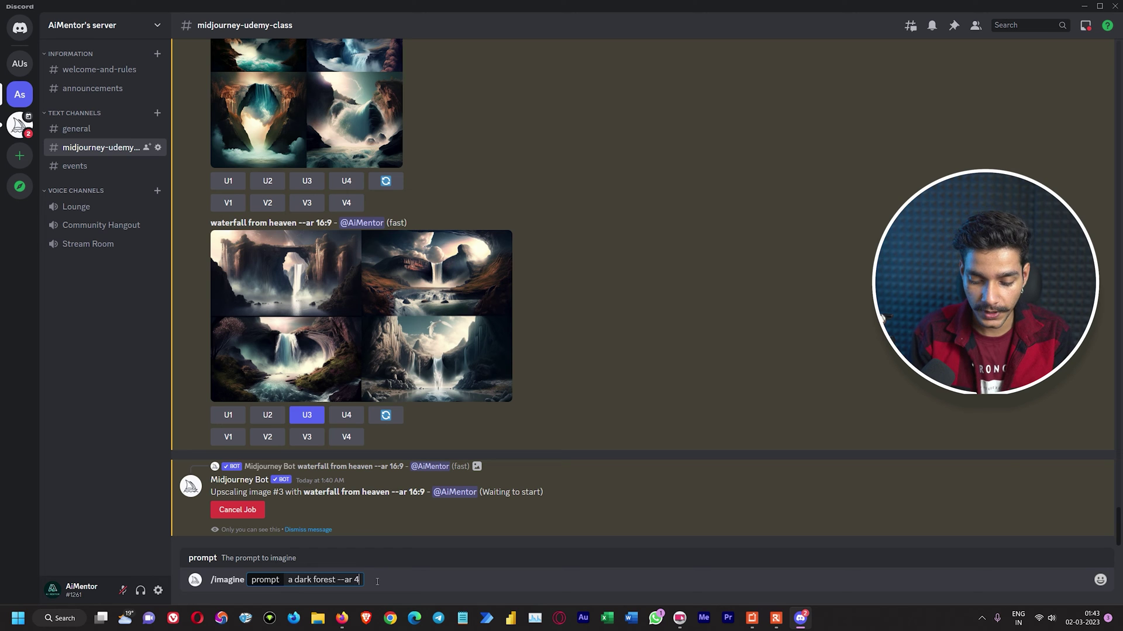
pyautogui.press('Return')
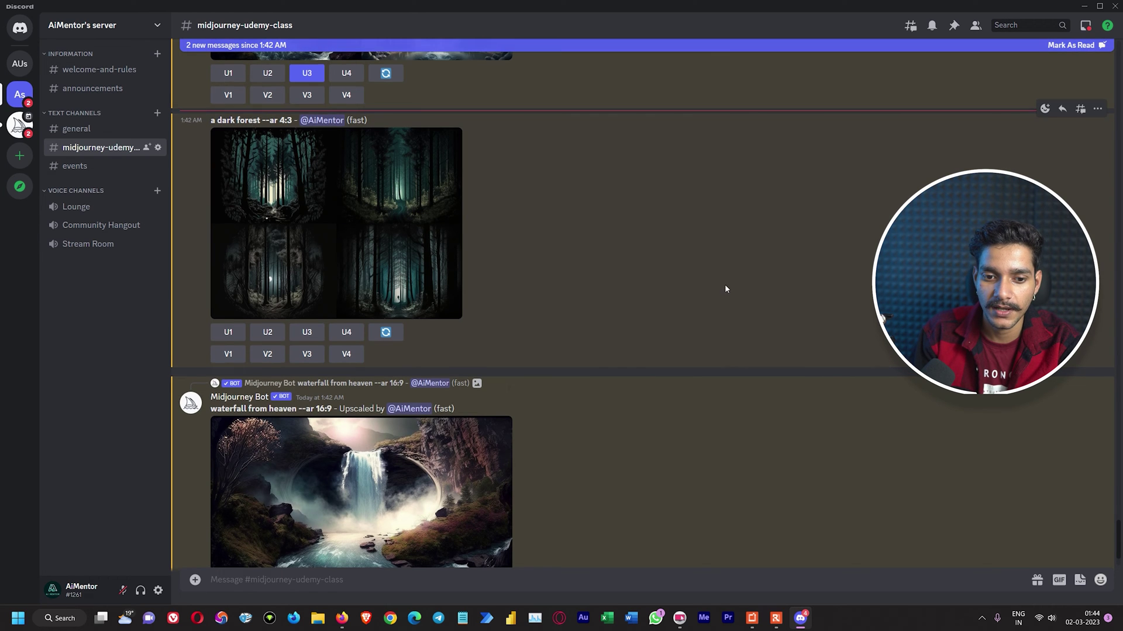
pyautogui.scroll(1, 577, 400)
pyautogui.scroll(-1, 577, 400)
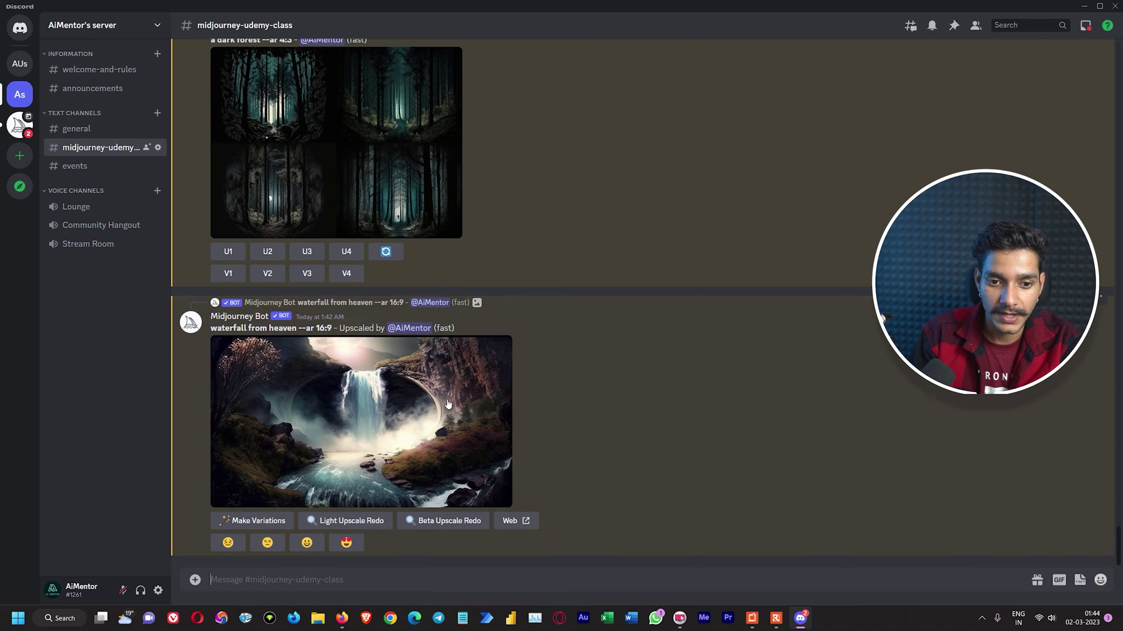
pyautogui.click(447, 399)
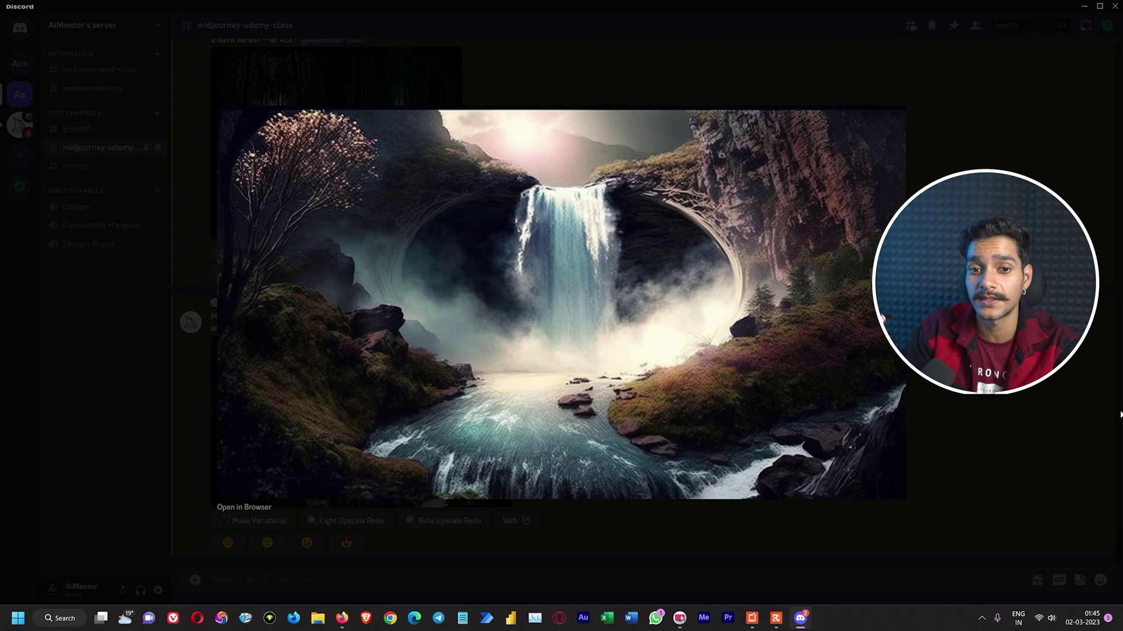
pyautogui.click(1069, 413)
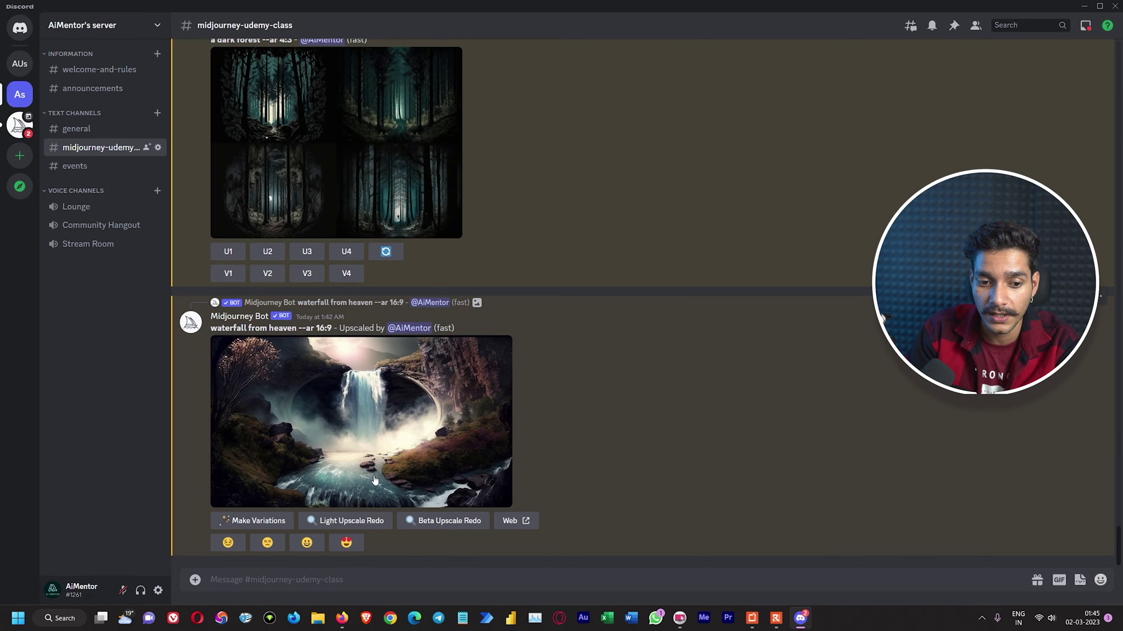
pyautogui.scroll(10, 338, 512)
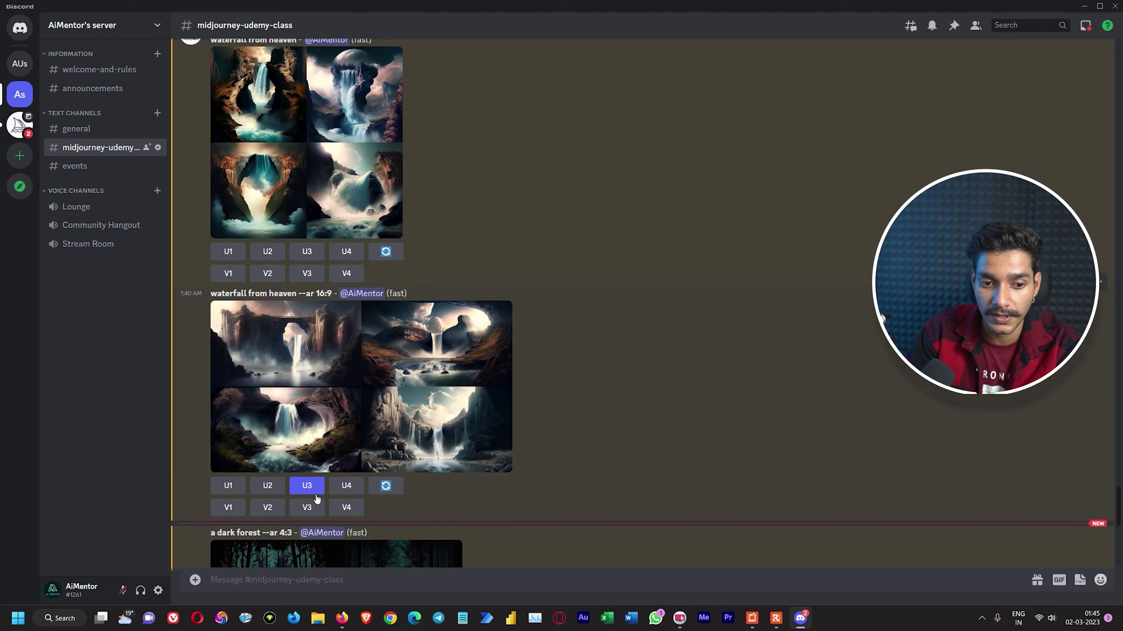
pyautogui.scroll(-10, 328, 508)
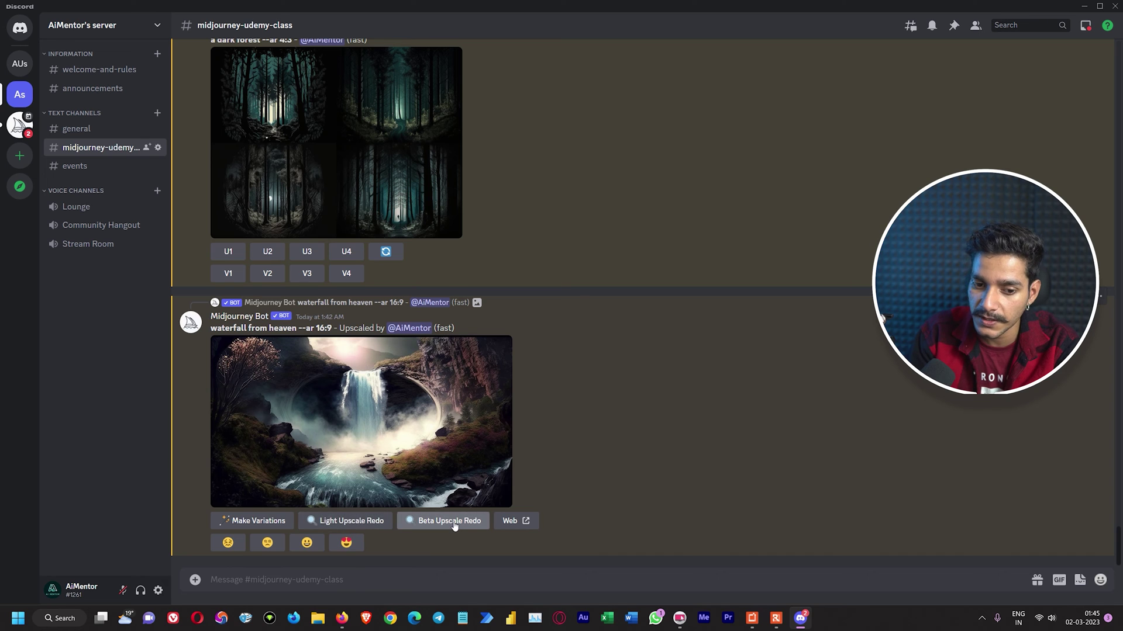
# Step: Request a Light Upscale Redo and then a Beta Upscale Redo of the waterfall image
pyautogui.click(374, 525)
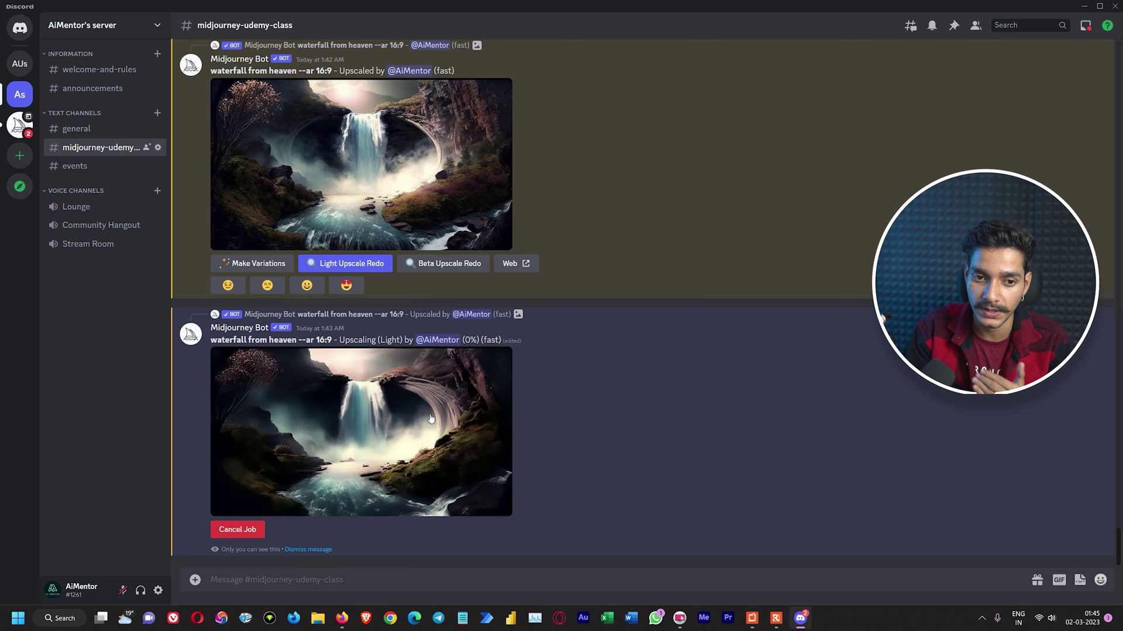
pyautogui.click(435, 264)
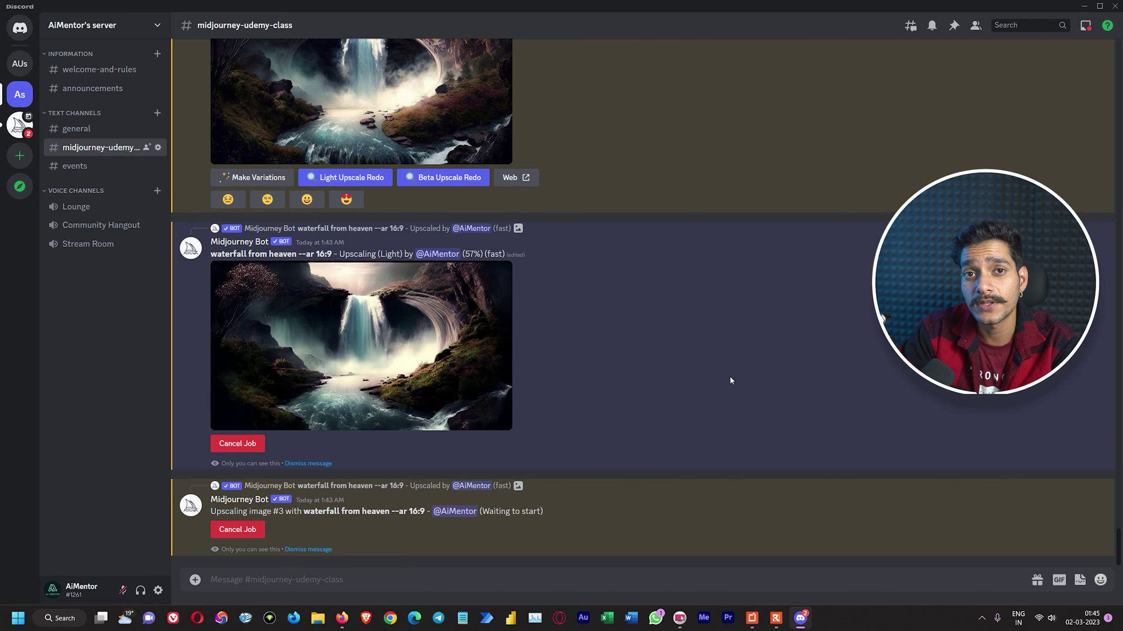
pyautogui.scroll(8, 730, 381)
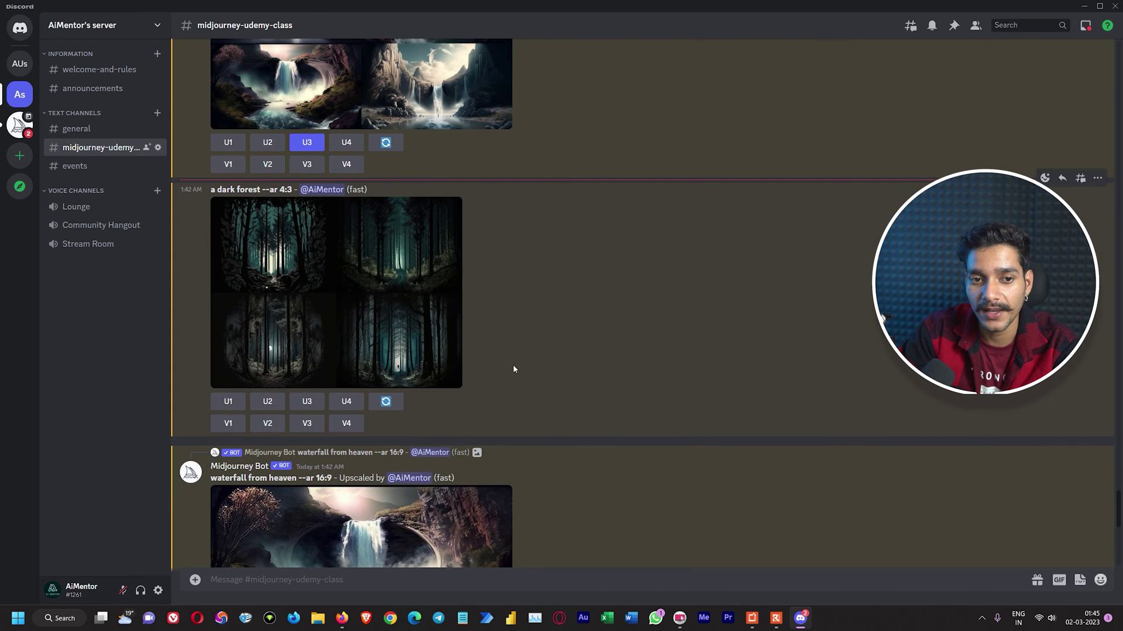
pyautogui.click(391, 297)
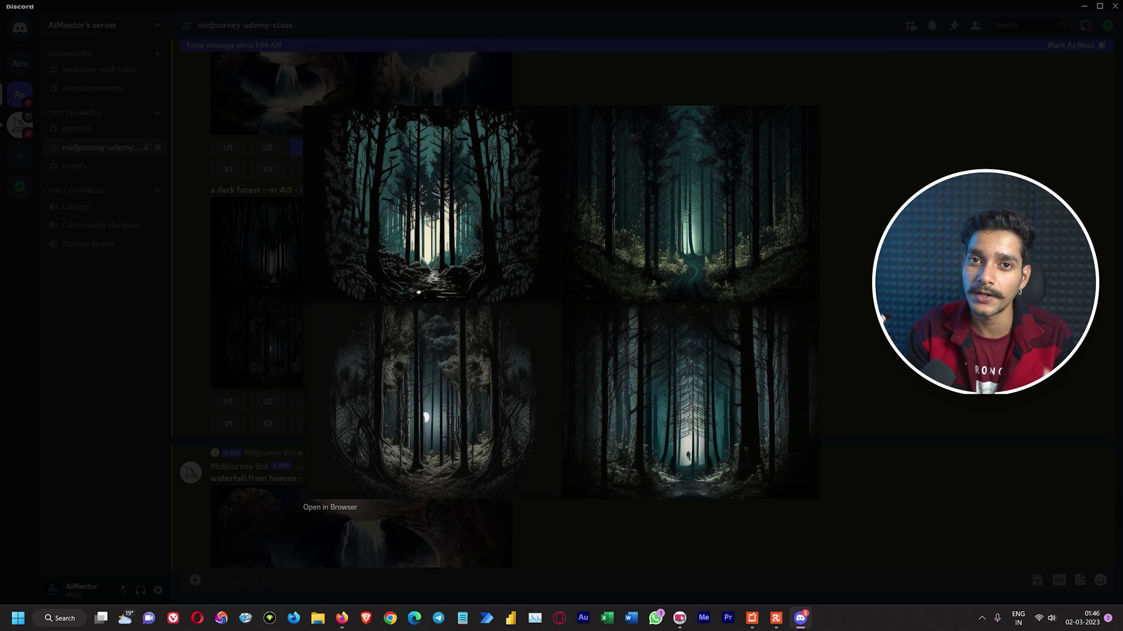
pyautogui.press('Escape')
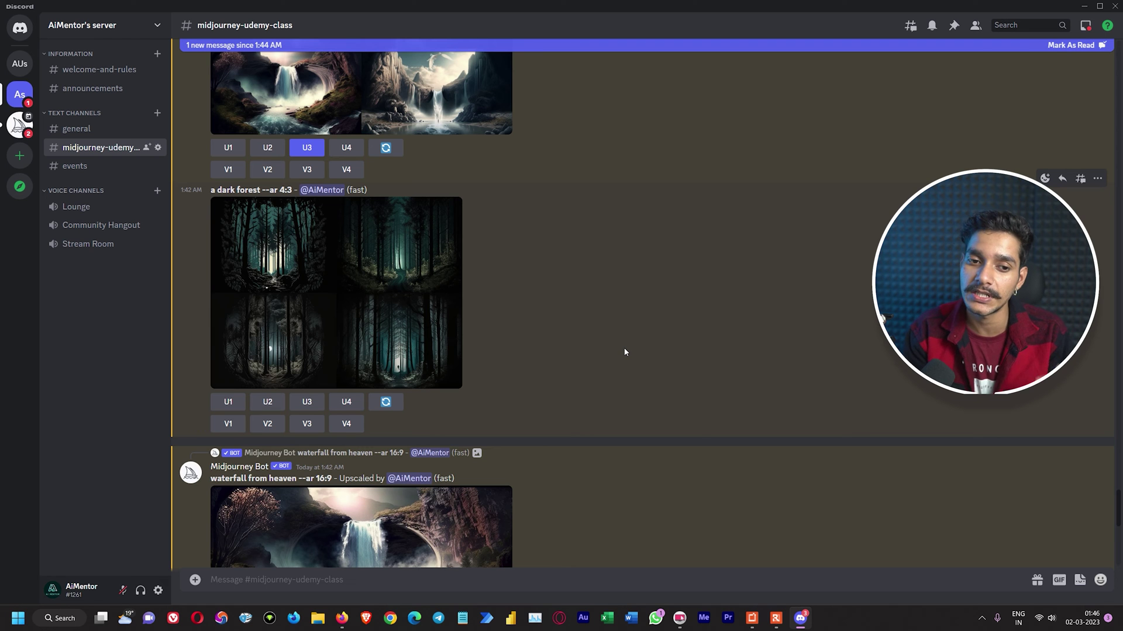
# Step: Scroll the channel until the finished Upscaled (Beta) message and its buttons are fully visible
pyautogui.scroll(-10, 625, 351)
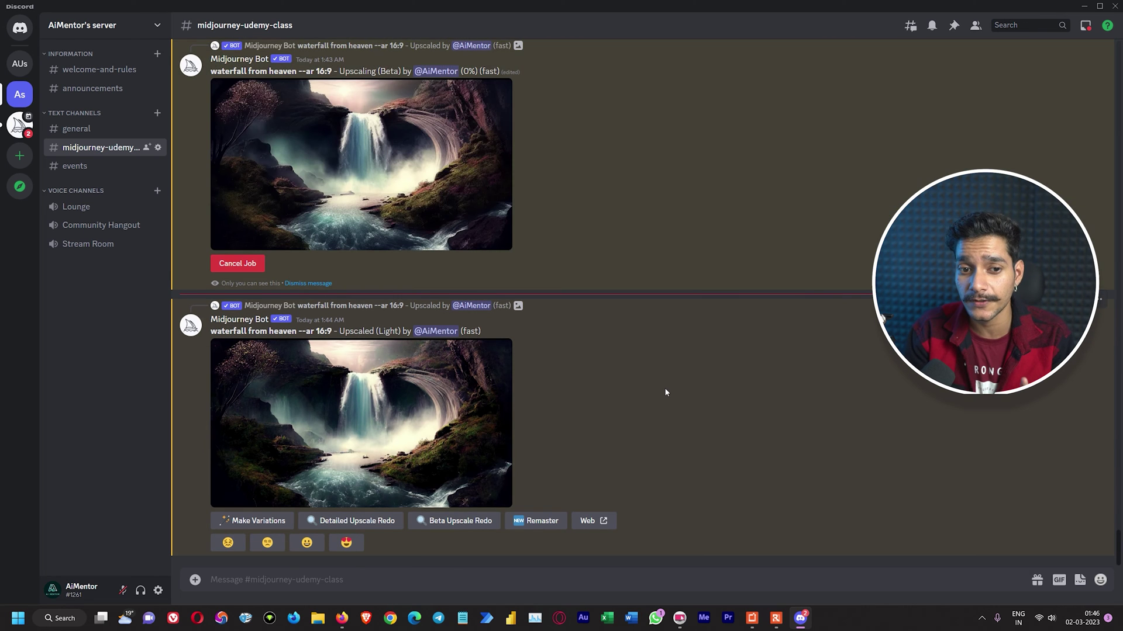
pyautogui.scroll(2, 664, 388)
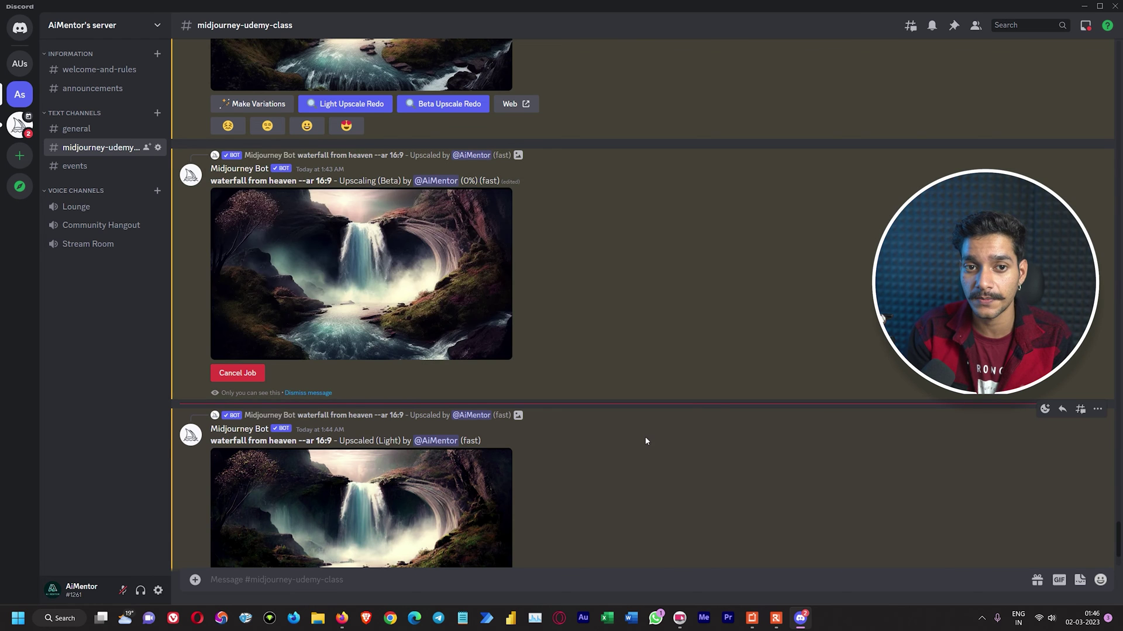
pyautogui.scroll(2, 645, 438)
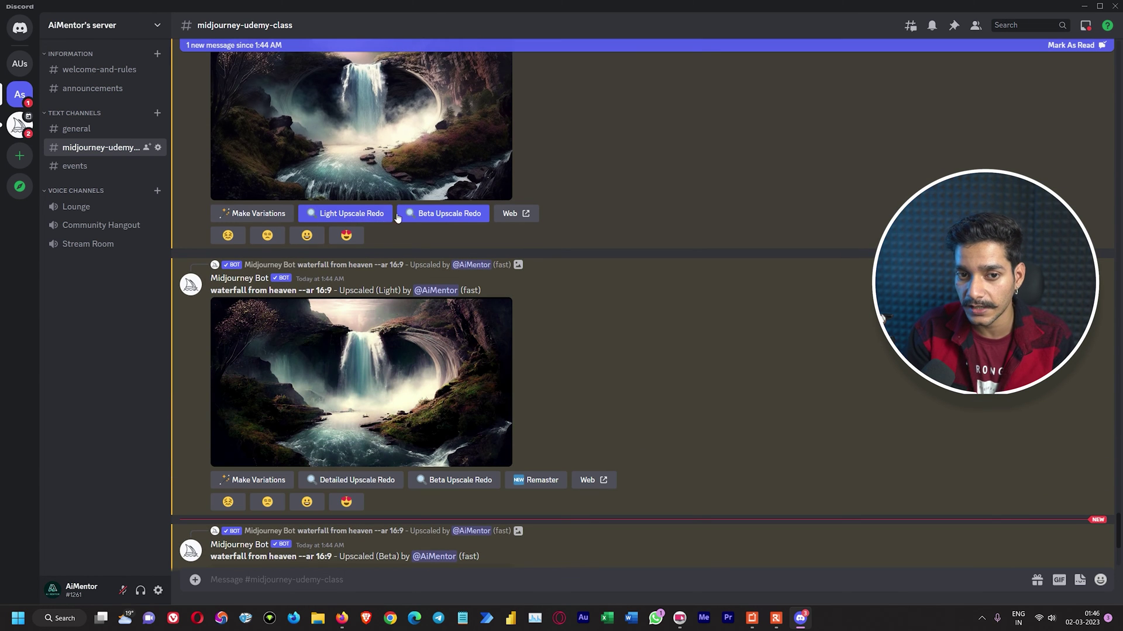
pyautogui.scroll(-2, 454, 229)
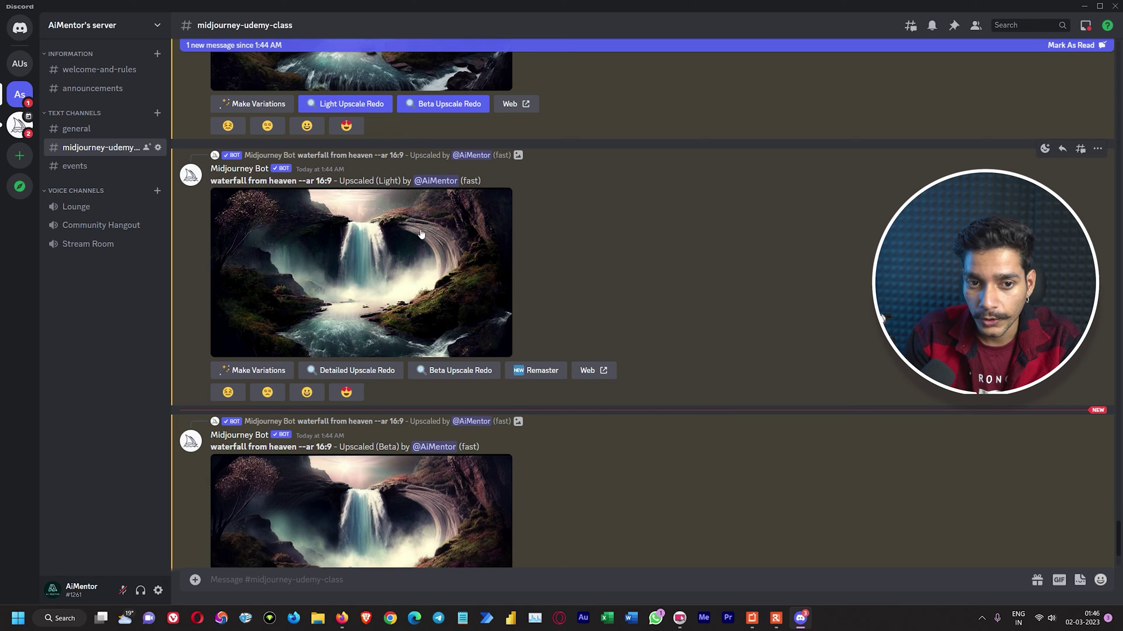
pyautogui.scroll(-2, 421, 233)
pyautogui.scroll(1, 420, 234)
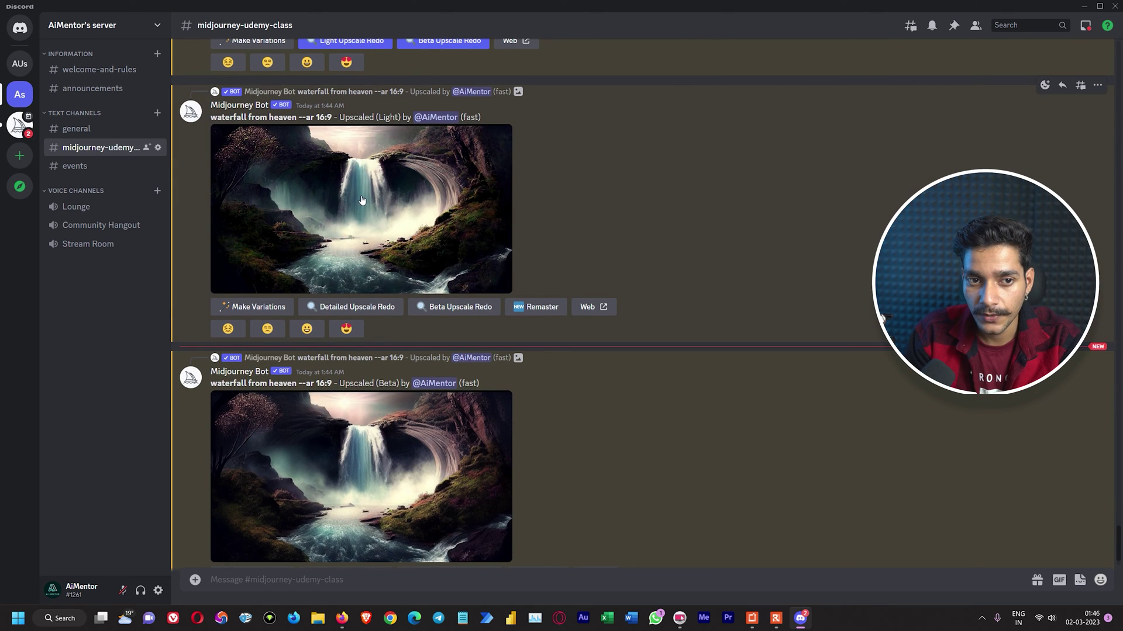
pyautogui.scroll(-1, 416, 191)
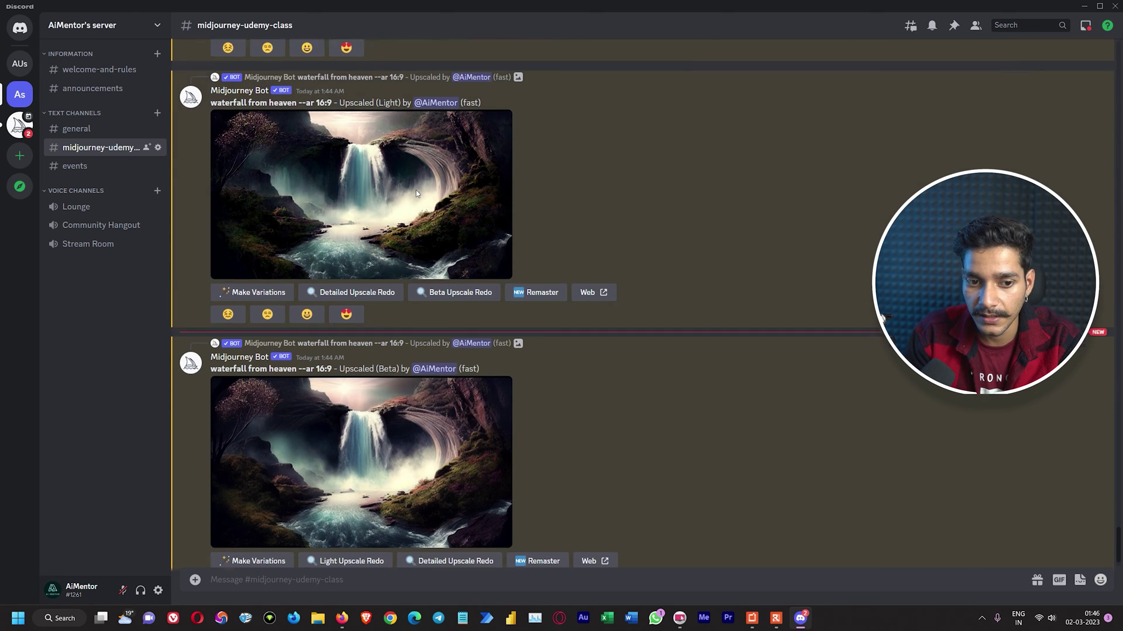
# Step: Save the Light upscale of the waterfall as 'light upscale.png' in the Art Generated folder
pyautogui.click(427, 411)
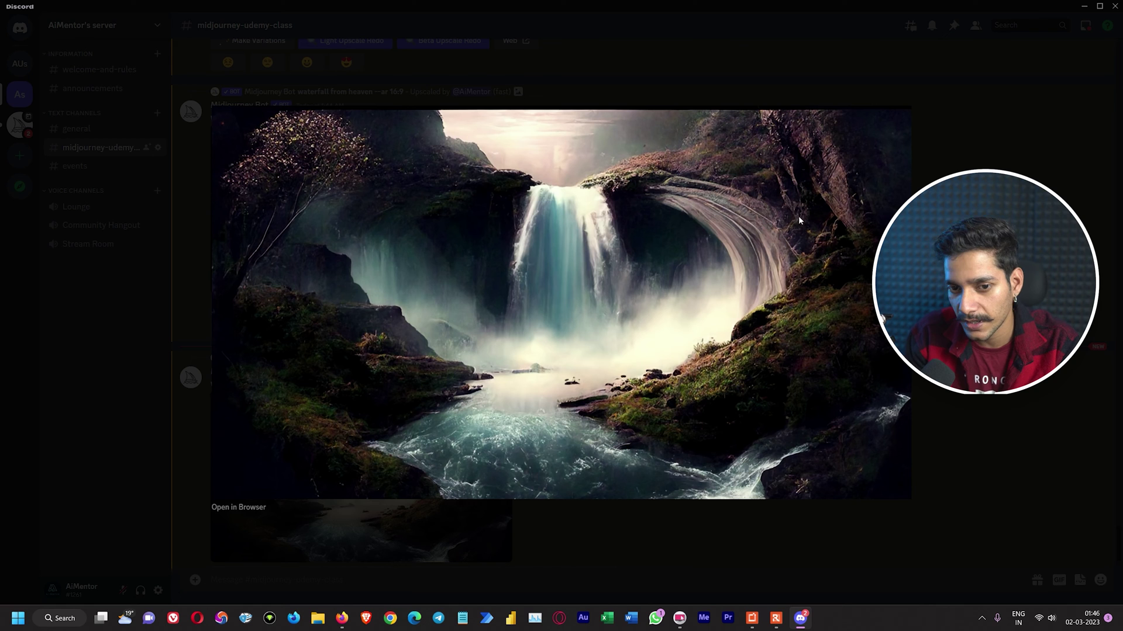
pyautogui.rightClick(645, 295)
pyautogui.click(657, 323)
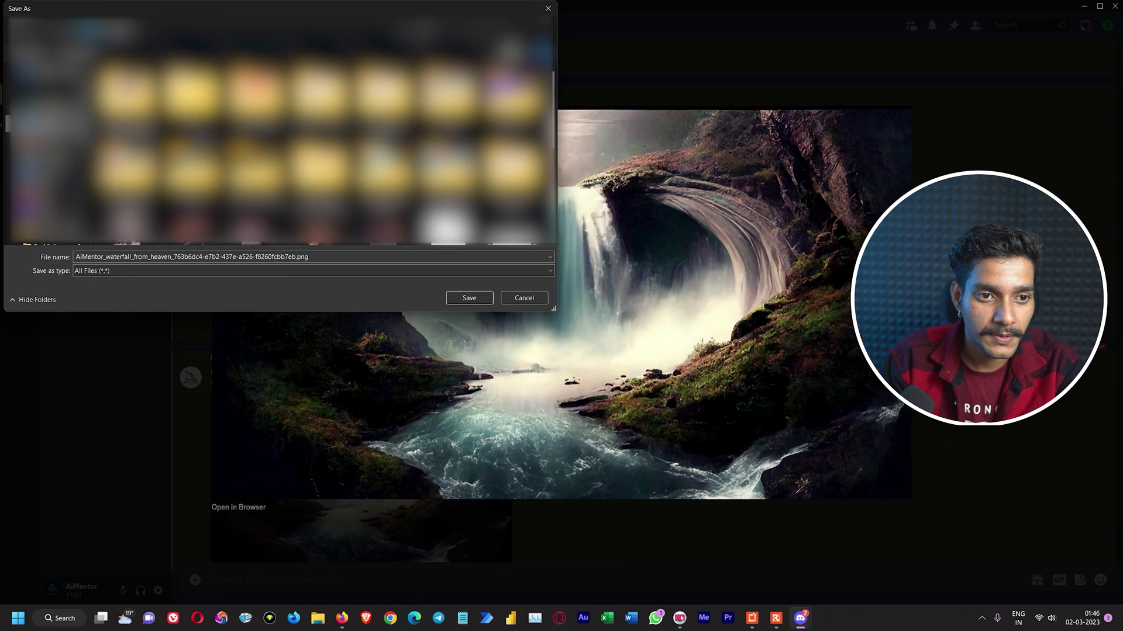
pyautogui.doubleClick(192, 111)
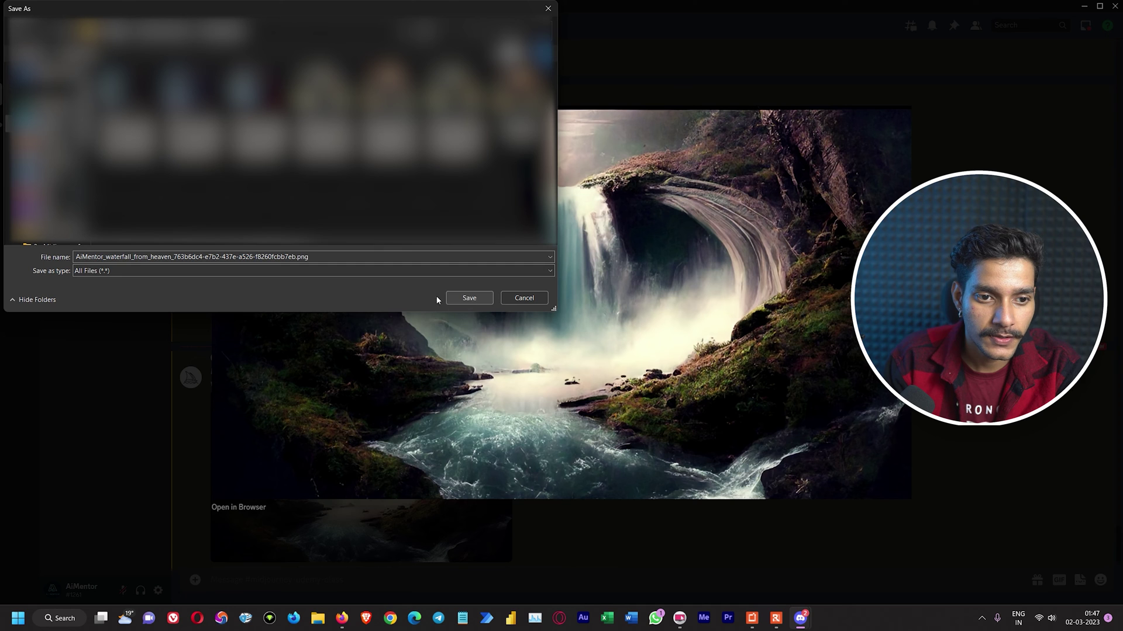
pyautogui.click(296, 258)
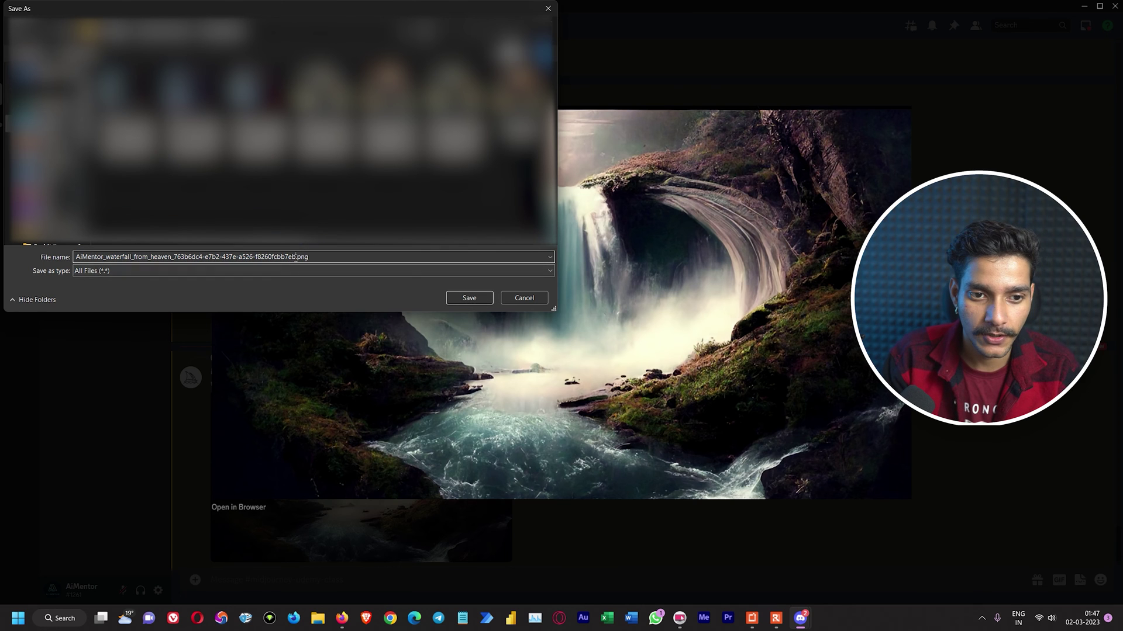
pyautogui.moveTo(296, 257); pyautogui.dragTo(76, 258)
pyautogui.write('Aligt')
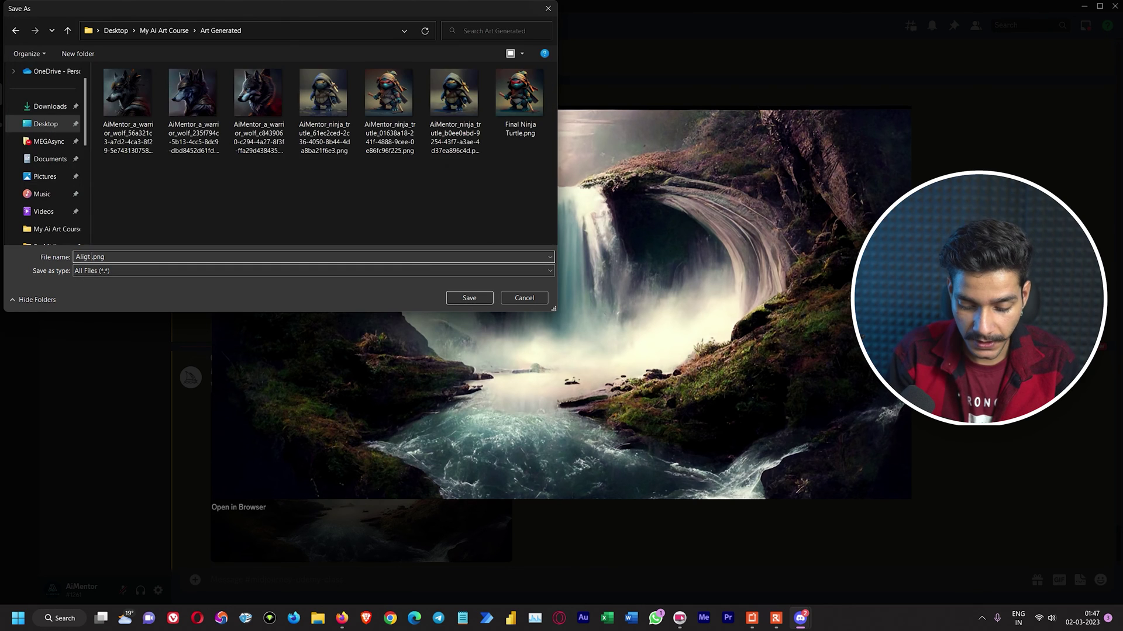
pyautogui.press('Return')
pyautogui.press('Escape')
# Step: Save the Beta upscale as 'Beta upscale.png', then browse to the Desktop in File Explorer
pyautogui.click(450, 415)
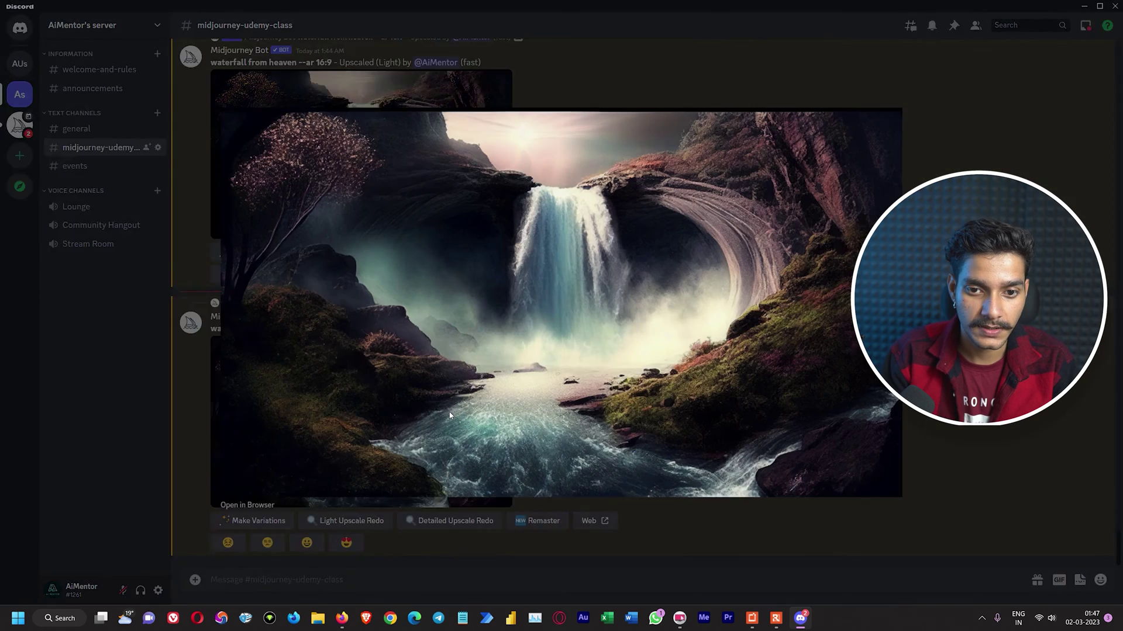
pyautogui.rightClick(763, 288)
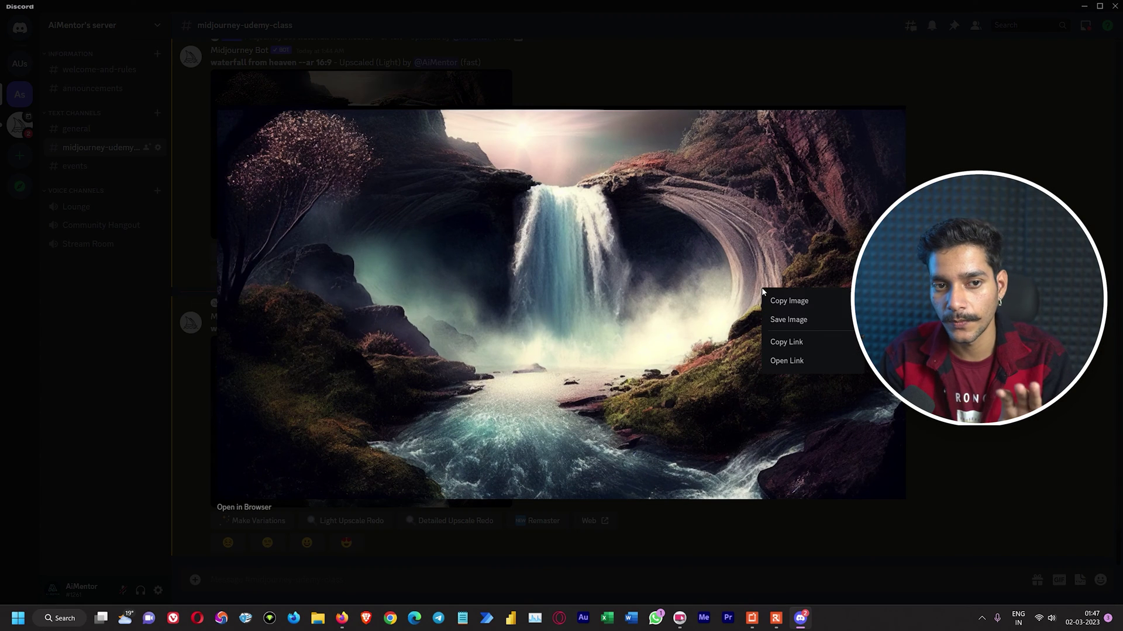
pyautogui.click(784, 321)
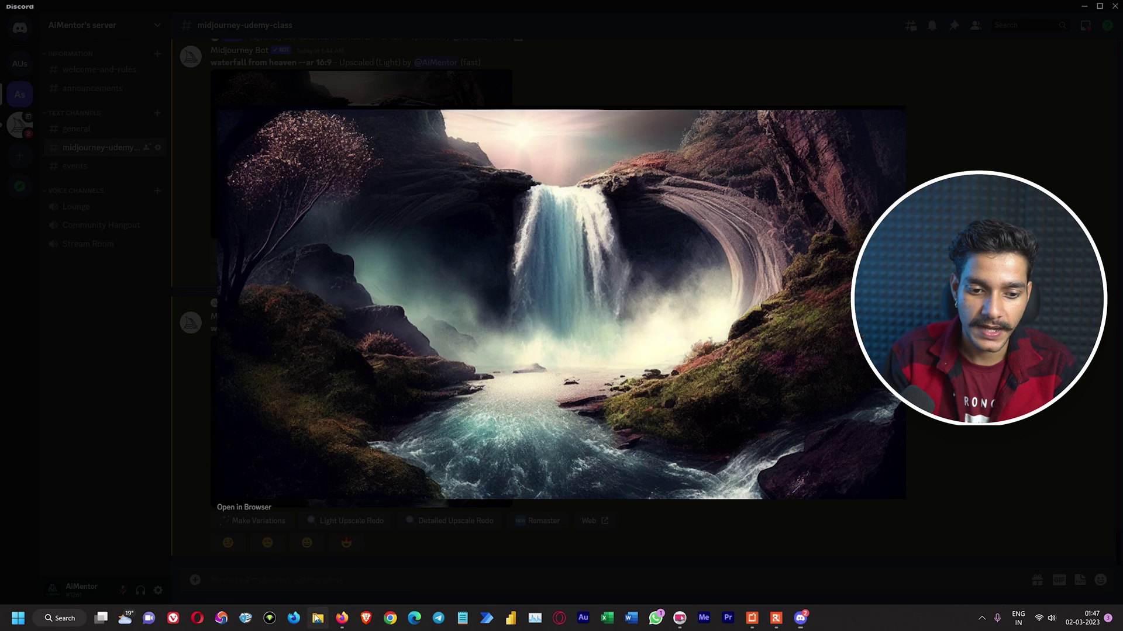
pyautogui.click(317, 619)
pyautogui.click(59, 172)
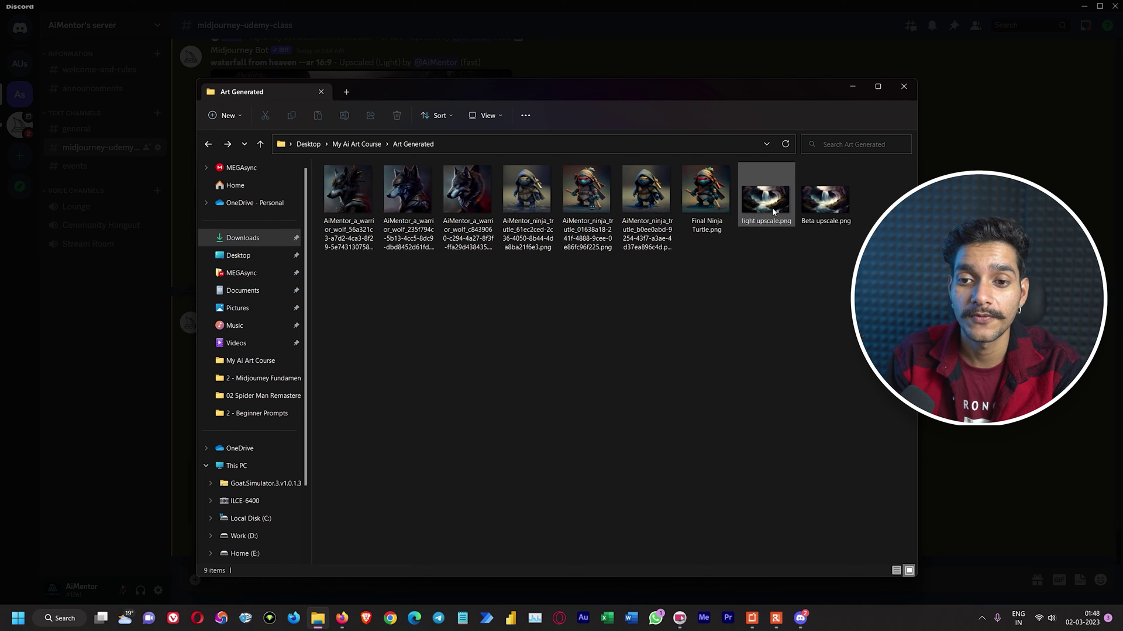
# Step: Open light upscale.png in Photos, then switch to Beta upscale.png to compare
pyautogui.doubleClick(773, 211)
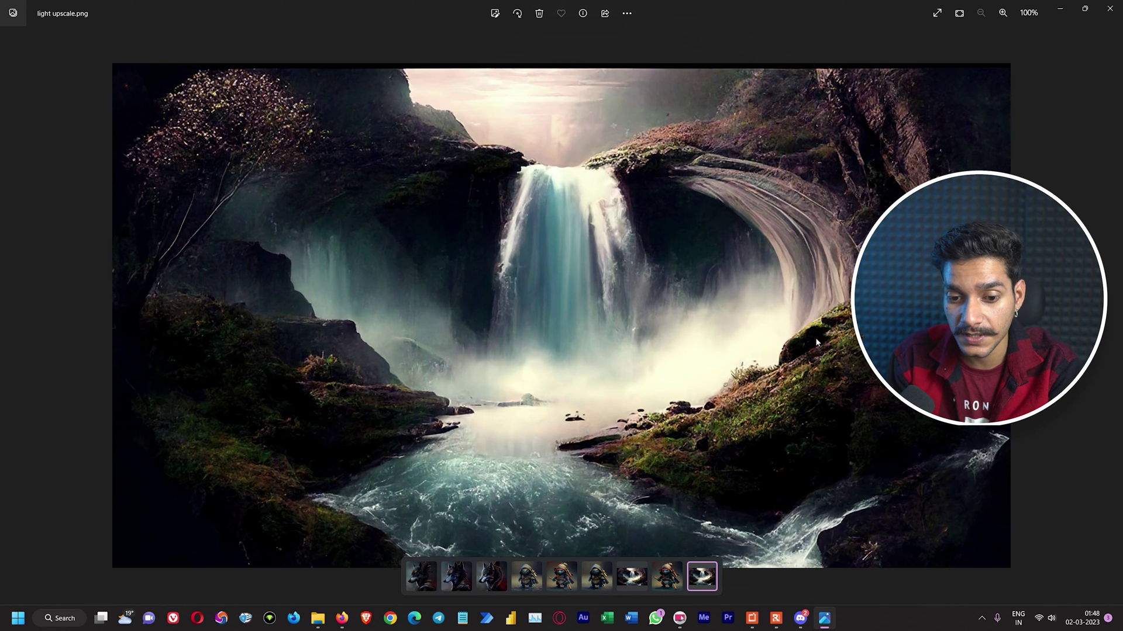
pyautogui.click(631, 577)
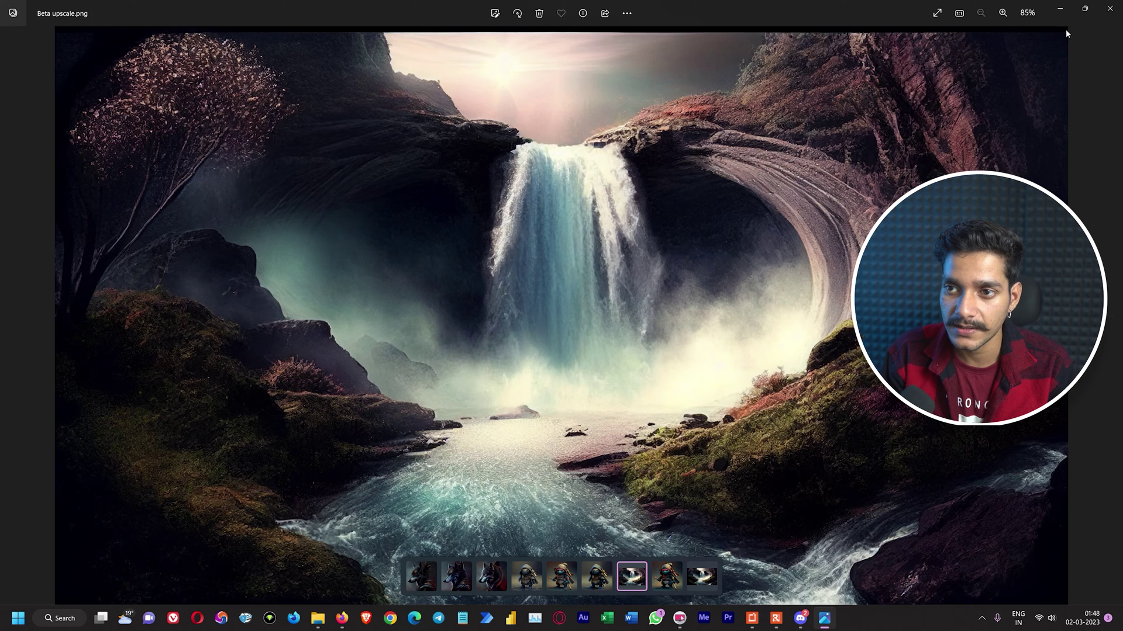
# Step: Open the Properties windows of light upscale.png and Beta upscale.png side by side
pyautogui.click(1060, 8)
pyautogui.rightClick(801, 205)
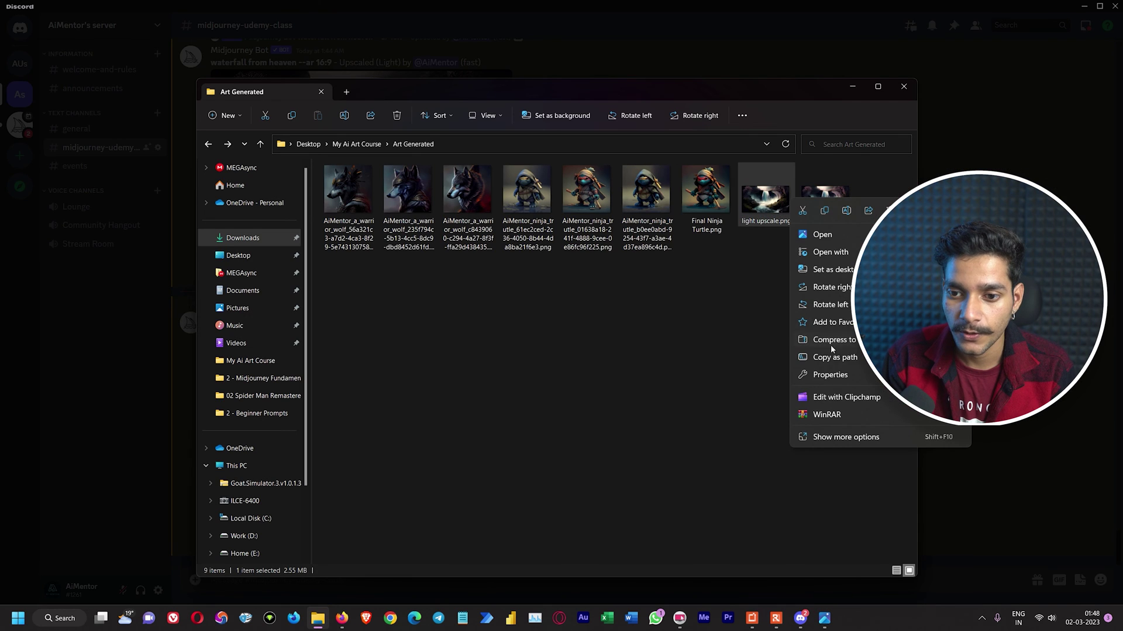
pyautogui.click(830, 375)
pyautogui.moveTo(680, 202); pyautogui.dragTo(433, 199)
pyautogui.click(825, 198)
pyautogui.rightClick(825, 202)
pyautogui.click(862, 382)
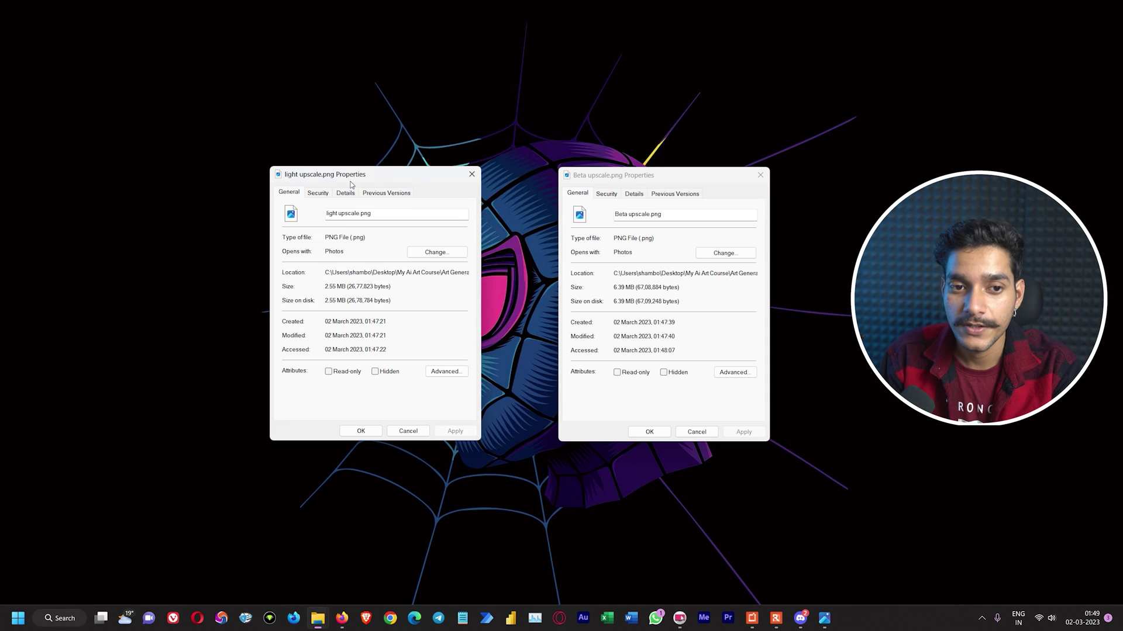
pyautogui.moveTo(330, 184); pyautogui.dragTo(377, 177)
pyautogui.moveTo(604, 176); pyautogui.dragTo(597, 170)
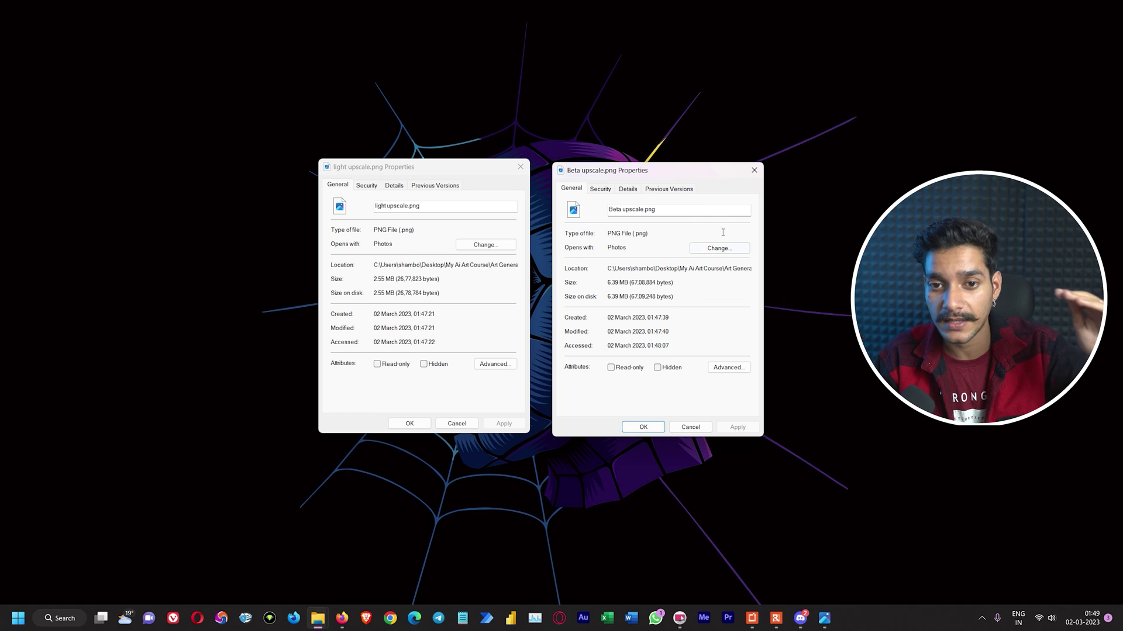
# Step: Compare Details tab dimensions (2048 x 1152 vs 2688 x 1536), then view both upscales side by side in Photos
pyautogui.click(628, 189)
pyautogui.click(395, 186)
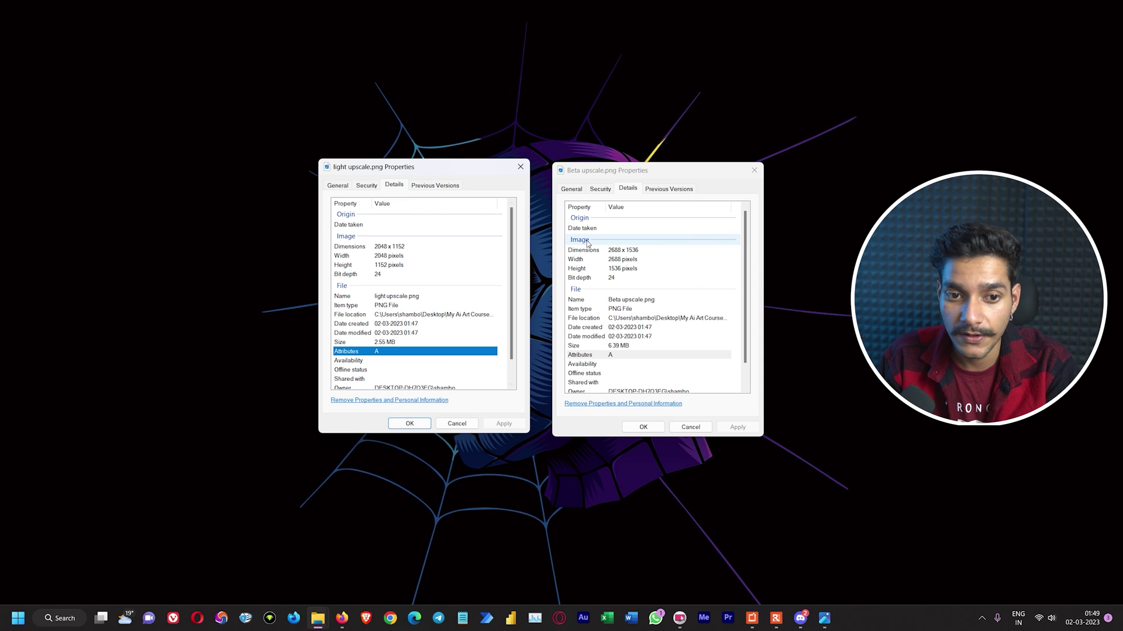
pyautogui.click(383, 247)
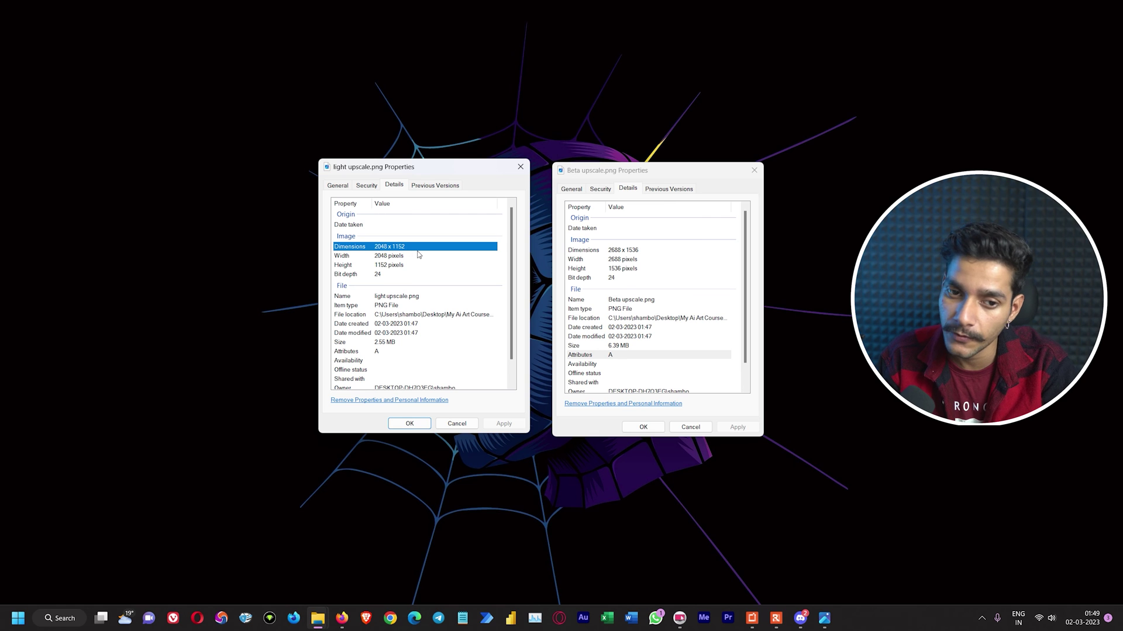
pyautogui.click(612, 251)
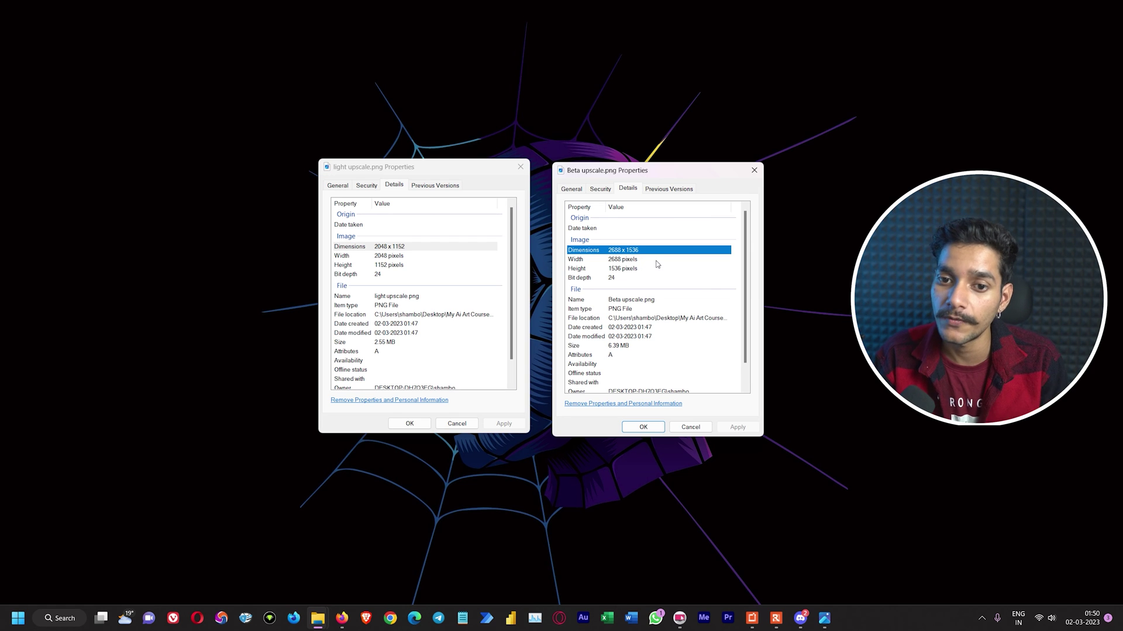
pyautogui.scroll(-1, 657, 260)
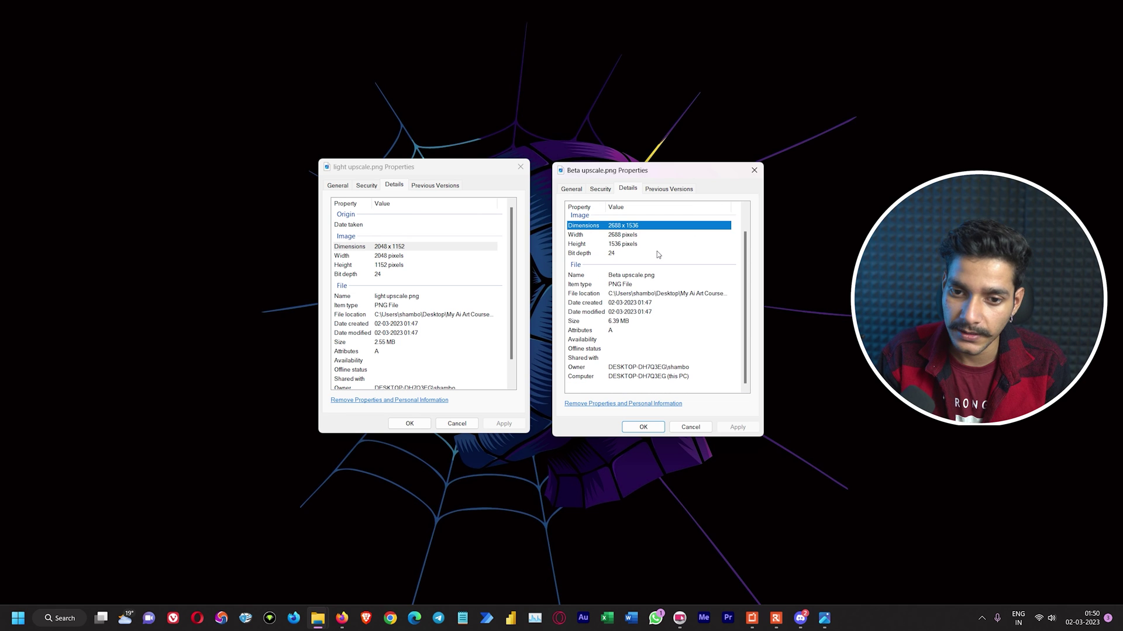
pyautogui.scroll(1, 657, 260)
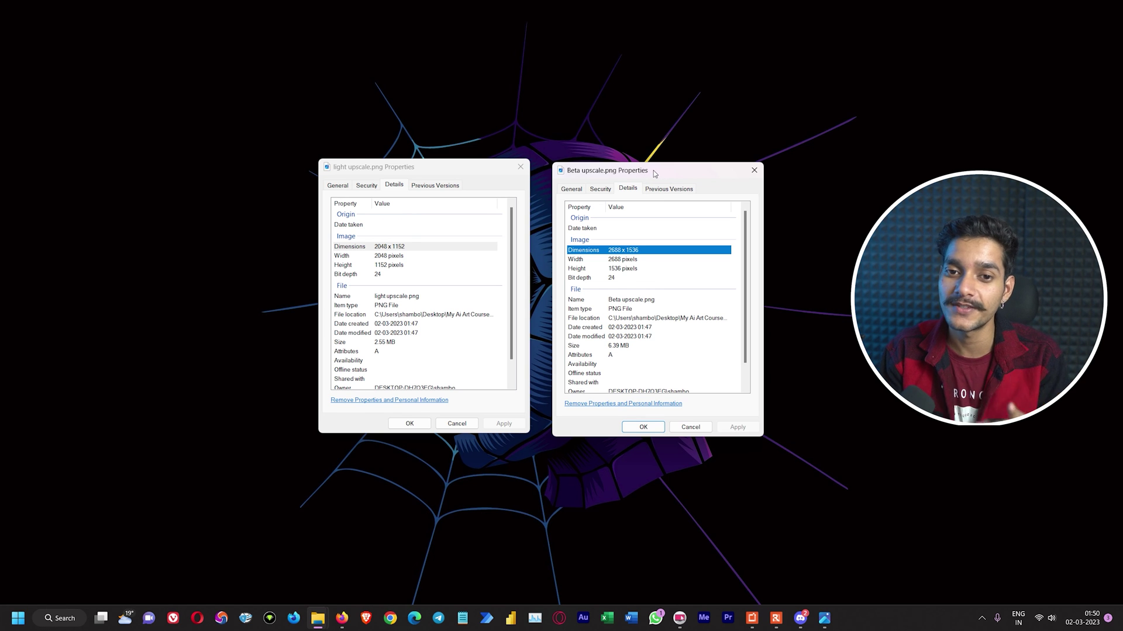
pyautogui.click(434, 170)
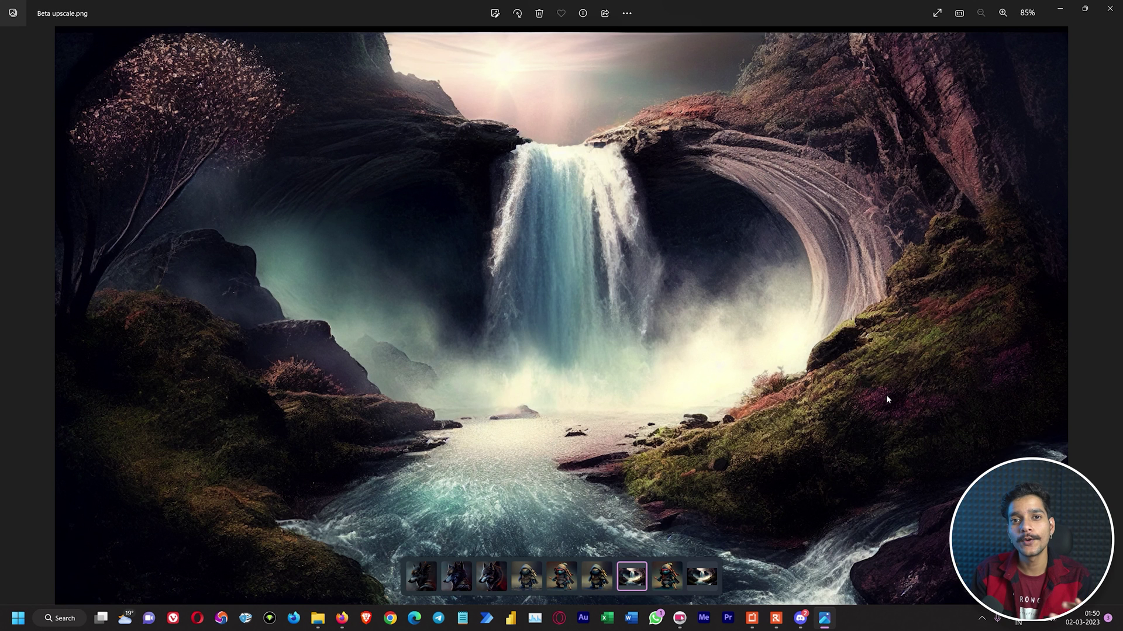
pyautogui.click(709, 570)
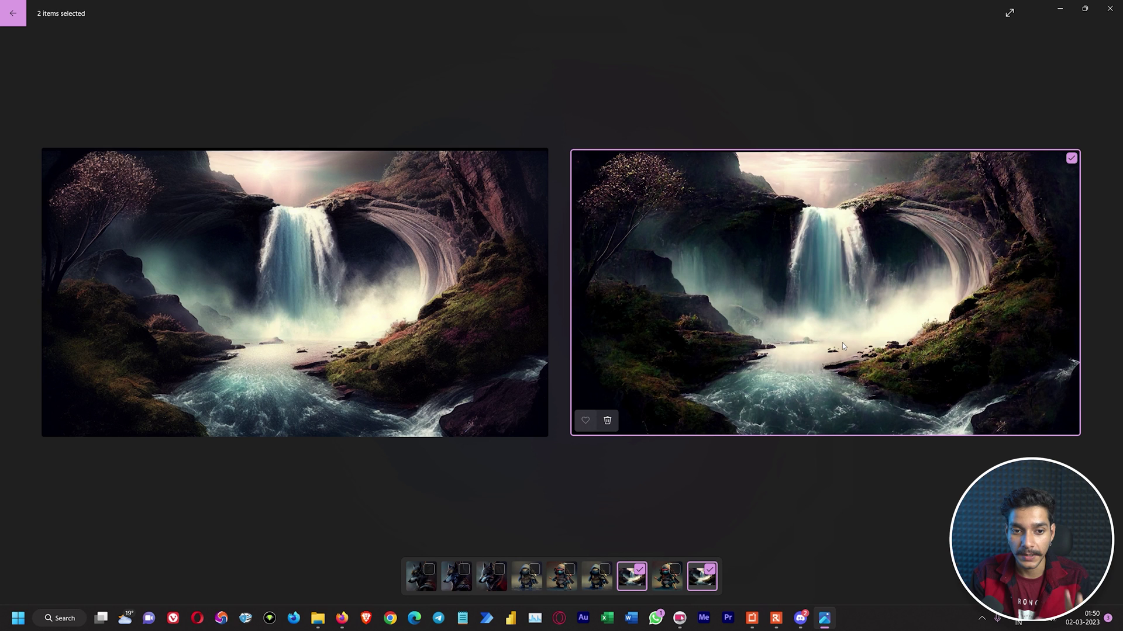